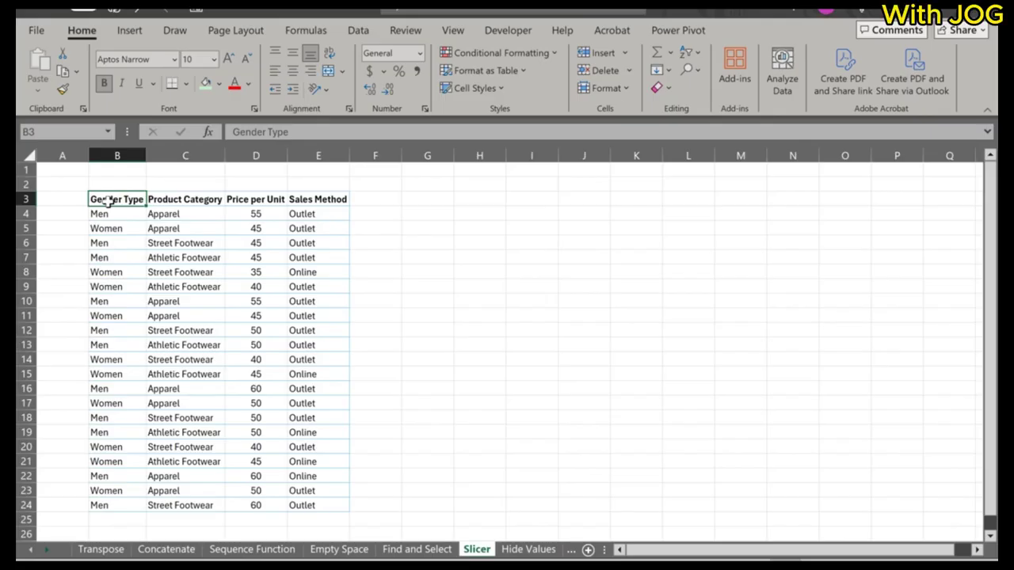
- Convert the data range B3:E24 into a table with headers
{"action": "key", "text": "ctrl+a"}
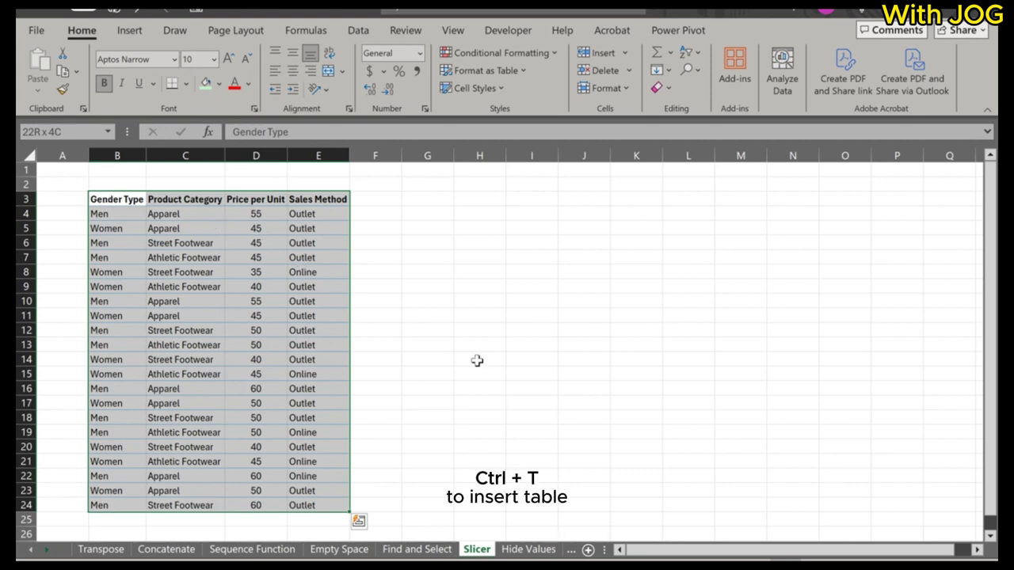
{"action": "key", "text": "ctrl+t"}
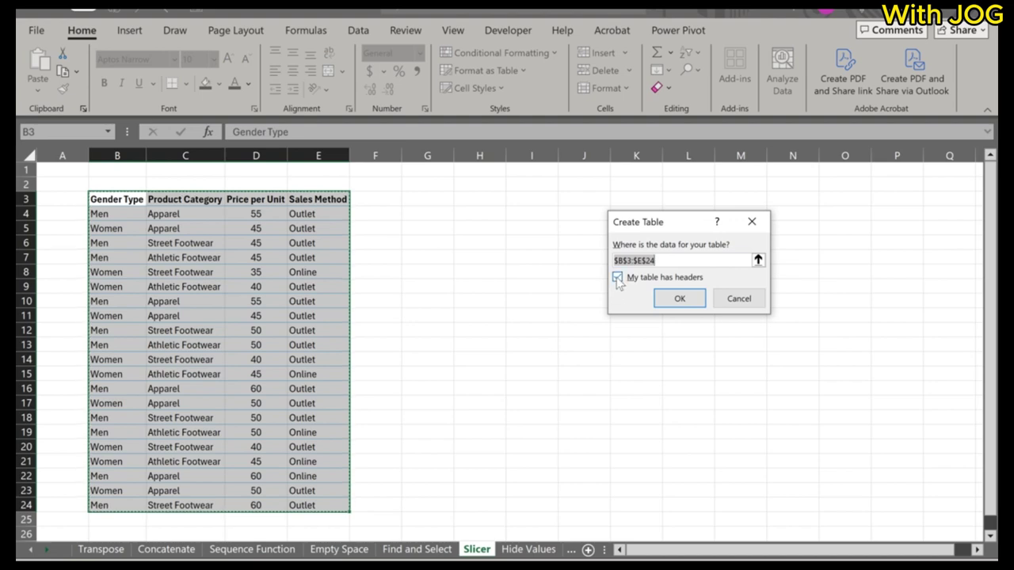
{"action": "left_click", "coordinate": [676, 298]}
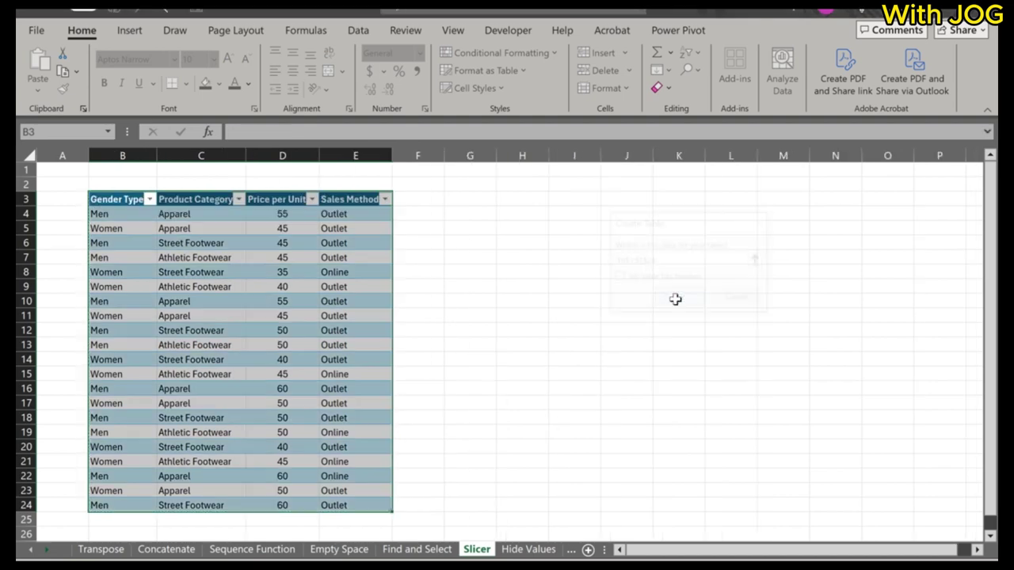
{"action": "left_click", "coordinate": [502, 275]}
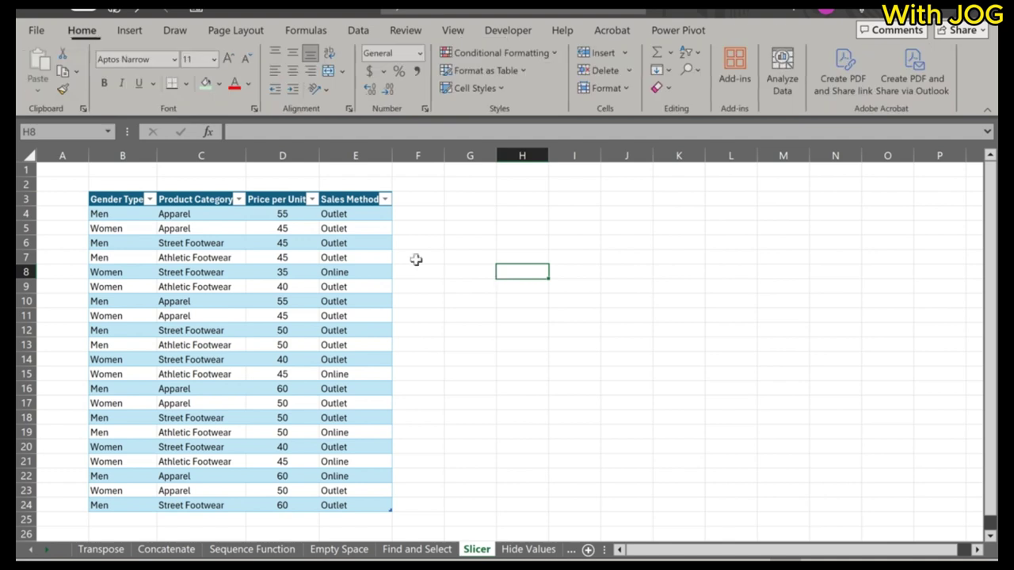
- Filter the table to Women in Gender Type and Online in Sales Method, and undo both filters
{"action": "left_click", "coordinate": [150, 199]}
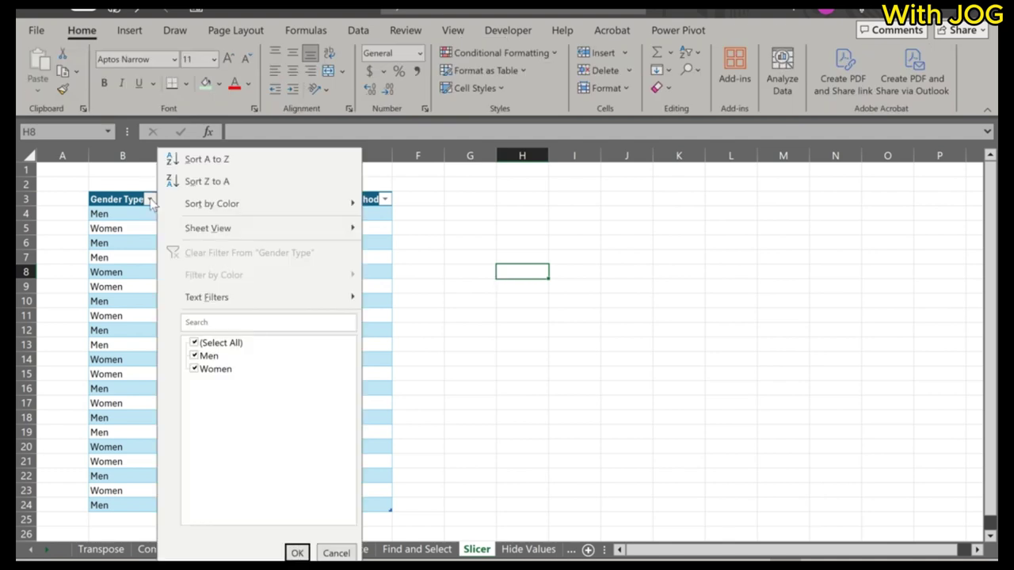
{"action": "left_click", "coordinate": [194, 356]}
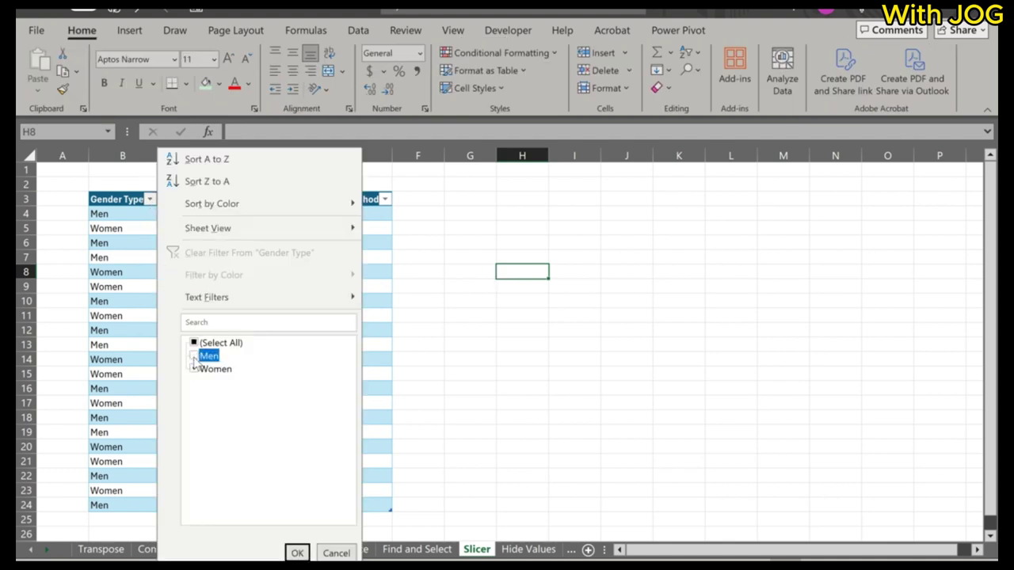
{"action": "left_click", "coordinate": [297, 553]}
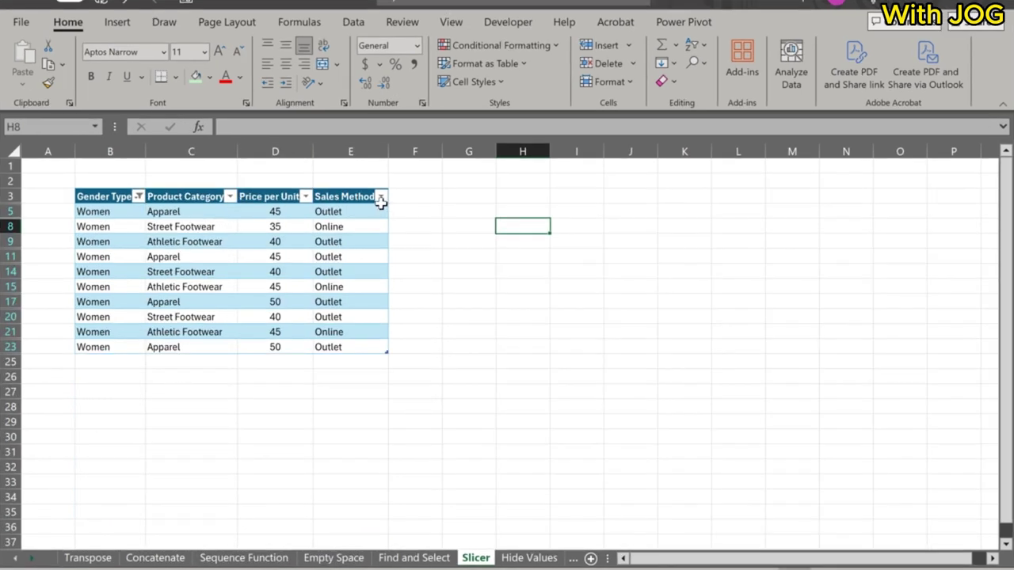
{"action": "left_click", "coordinate": [381, 198]}
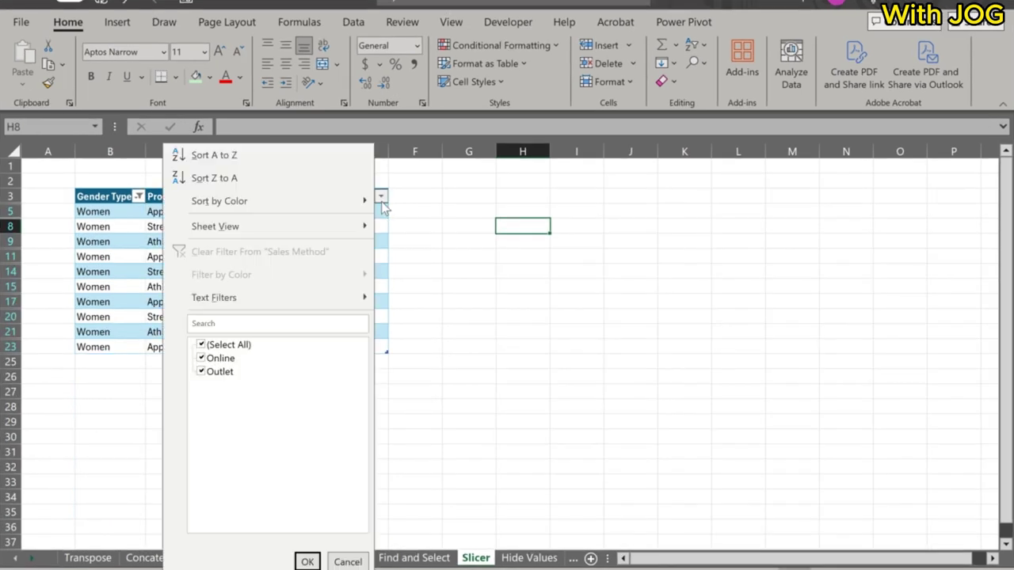
{"action": "left_click", "coordinate": [202, 372]}
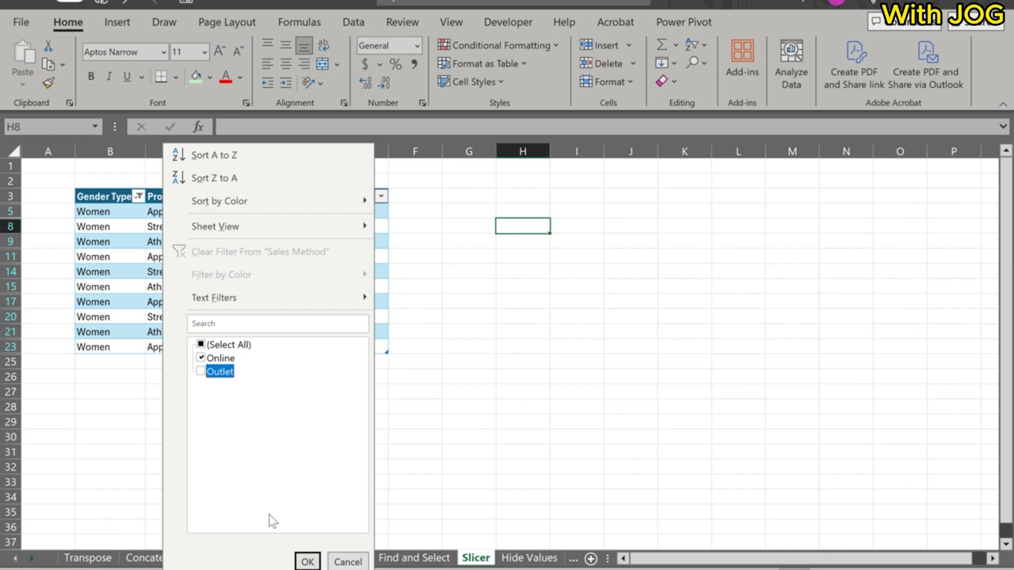
{"action": "left_click", "coordinate": [306, 562]}
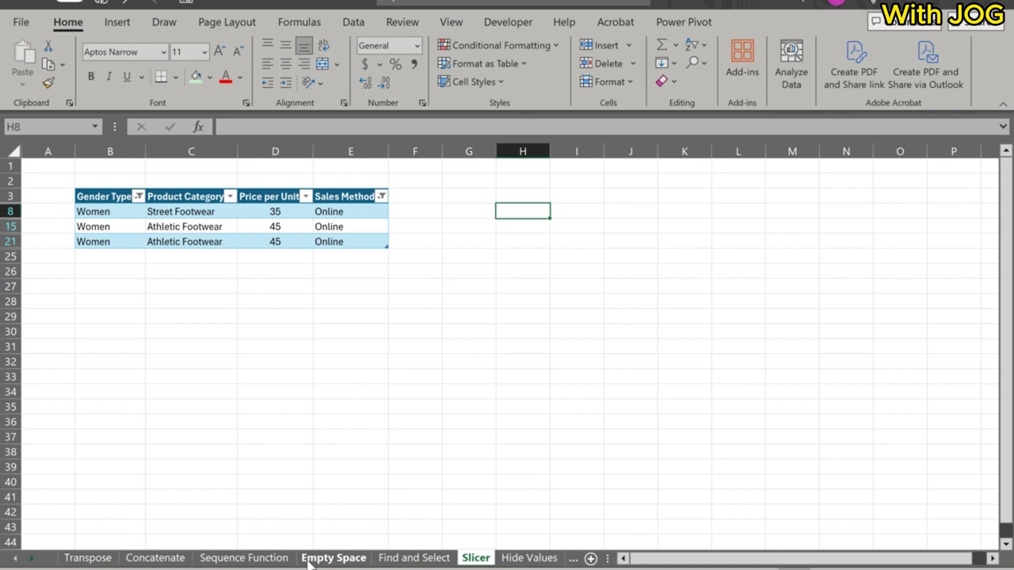
{"action": "key", "text": "ctrl+z"}
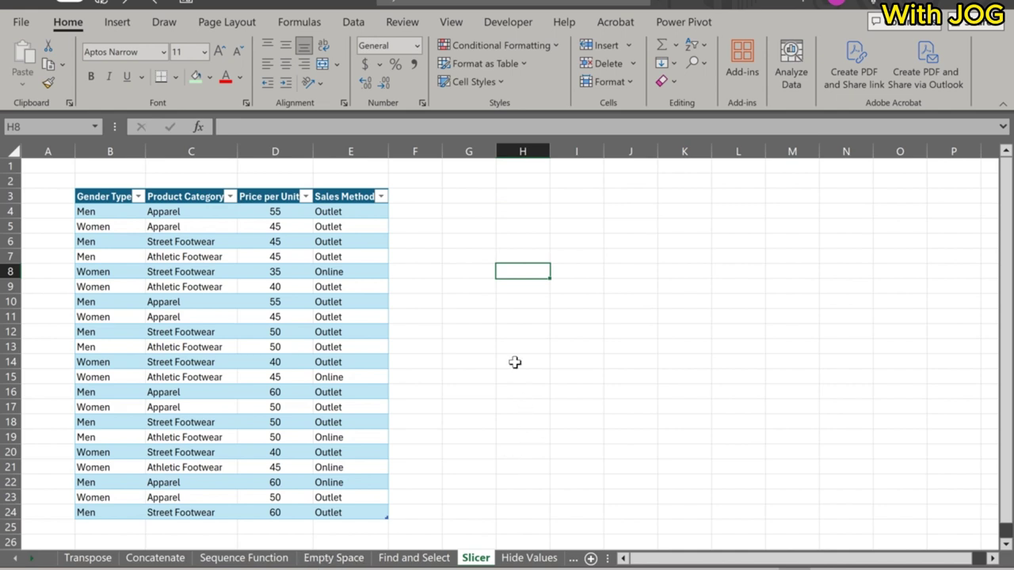
- Insert slicers for Gender Type, Product Category and Sales Method on the whole table
{"action": "left_click", "coordinate": [93, 198]}
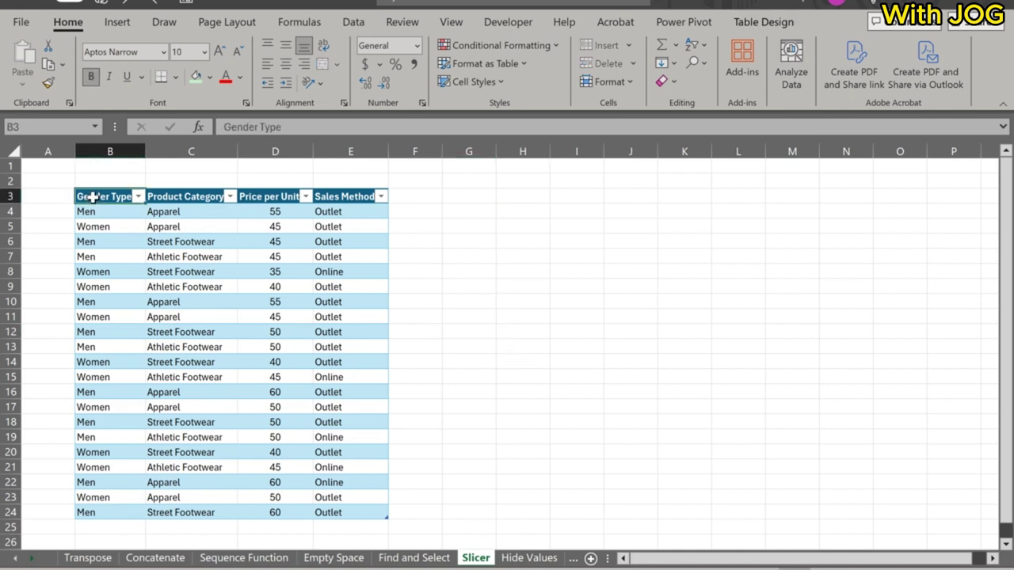
{"action": "key", "text": "ctrl+shift+Right"}
{"action": "key", "text": "ctrl+shift+Down"}
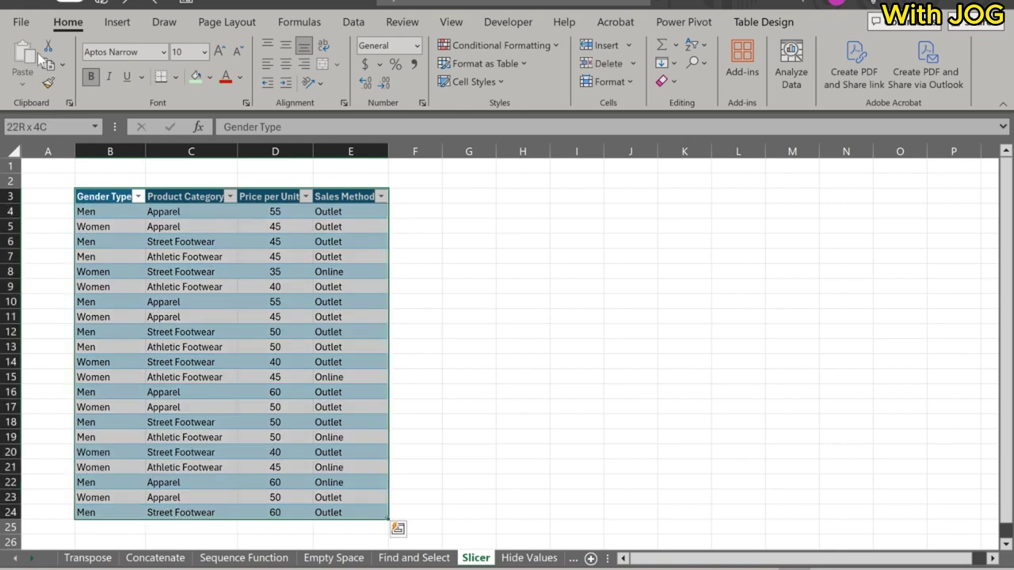
{"action": "left_click", "coordinate": [117, 22]}
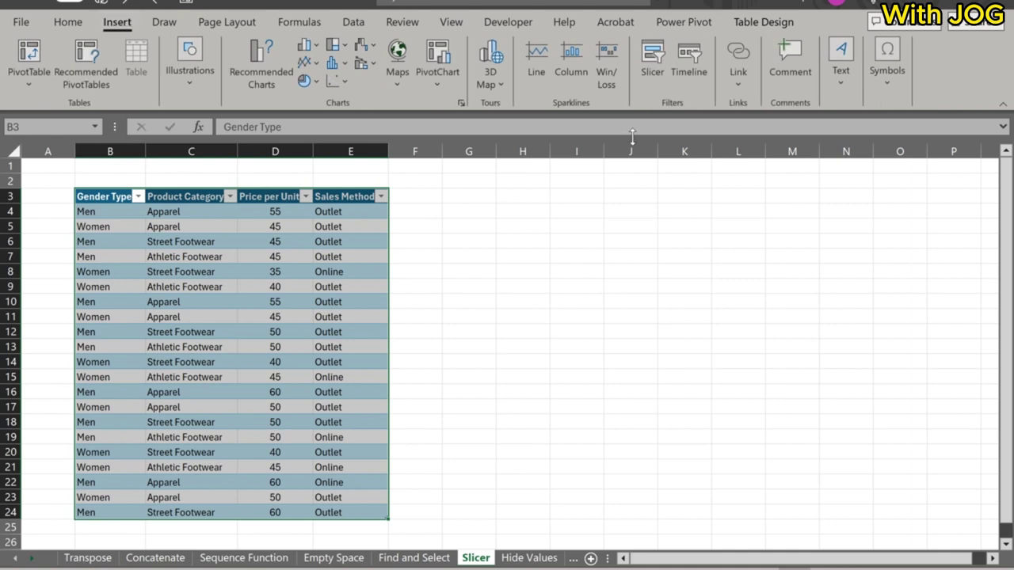
{"action": "left_click", "coordinate": [656, 57]}
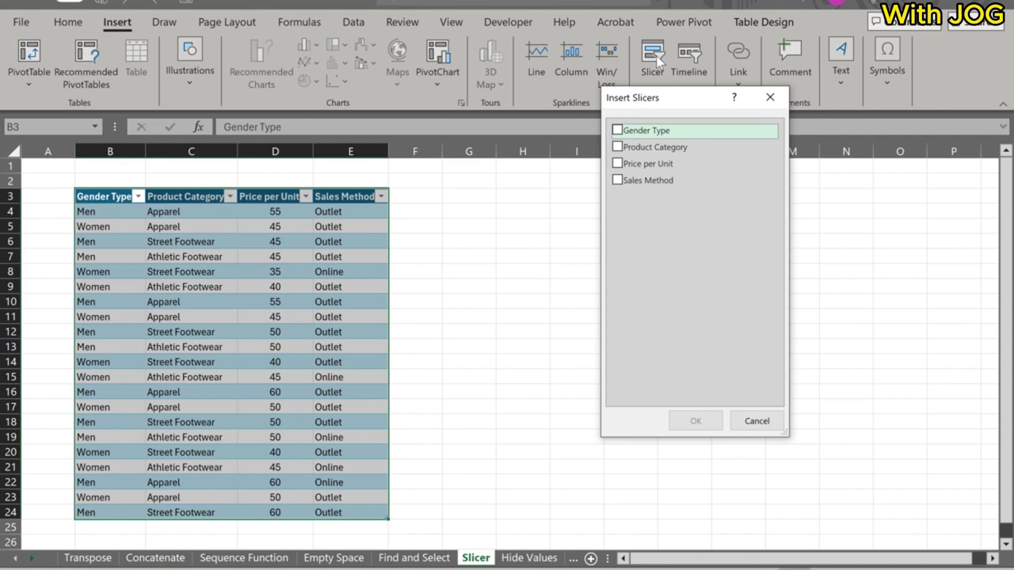
{"action": "left_click_drag", "start_coordinate": [644, 104], "coordinate": [644, 161]}
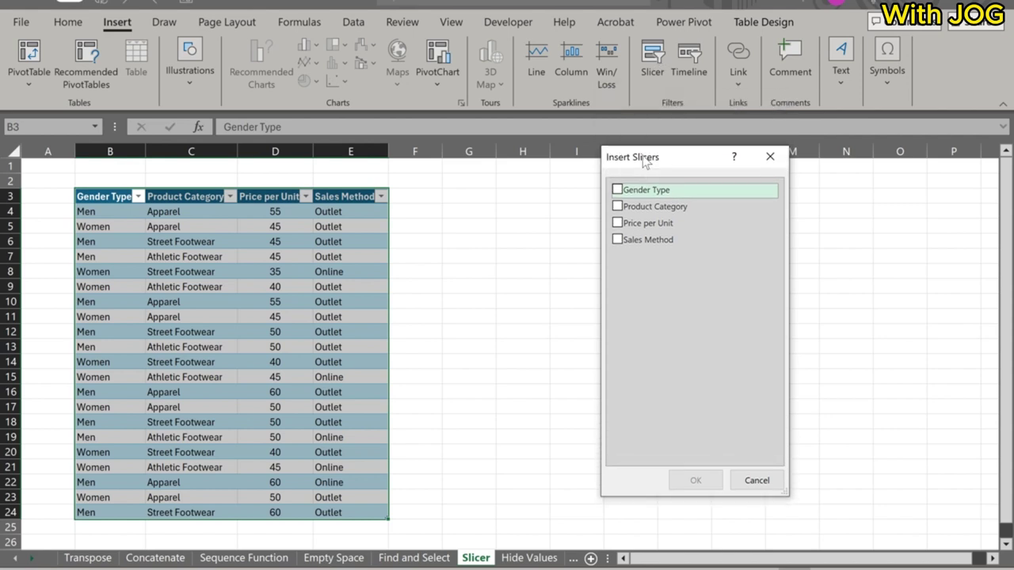
{"action": "left_click", "coordinate": [618, 190]}
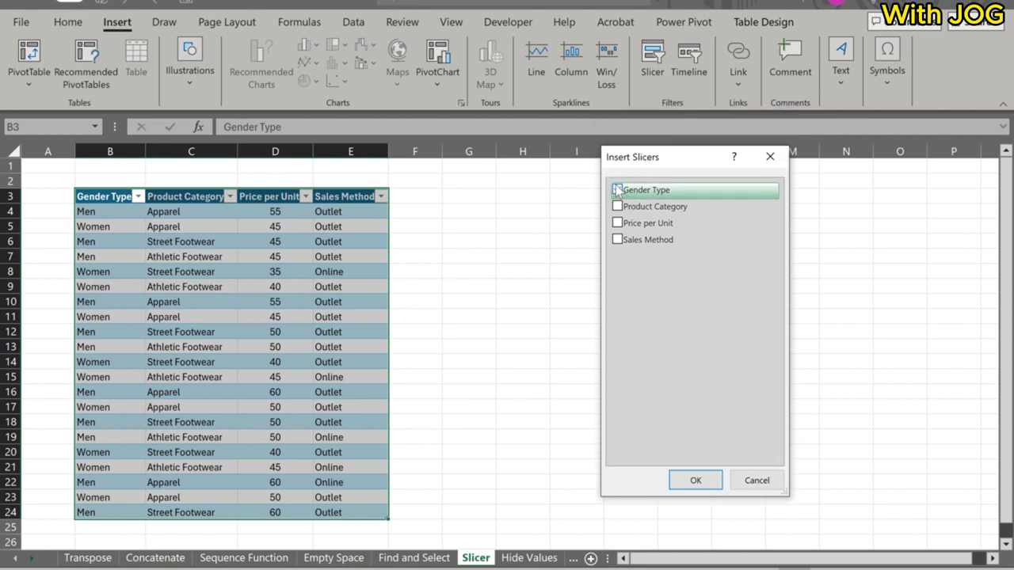
{"action": "left_click", "coordinate": [618, 207]}
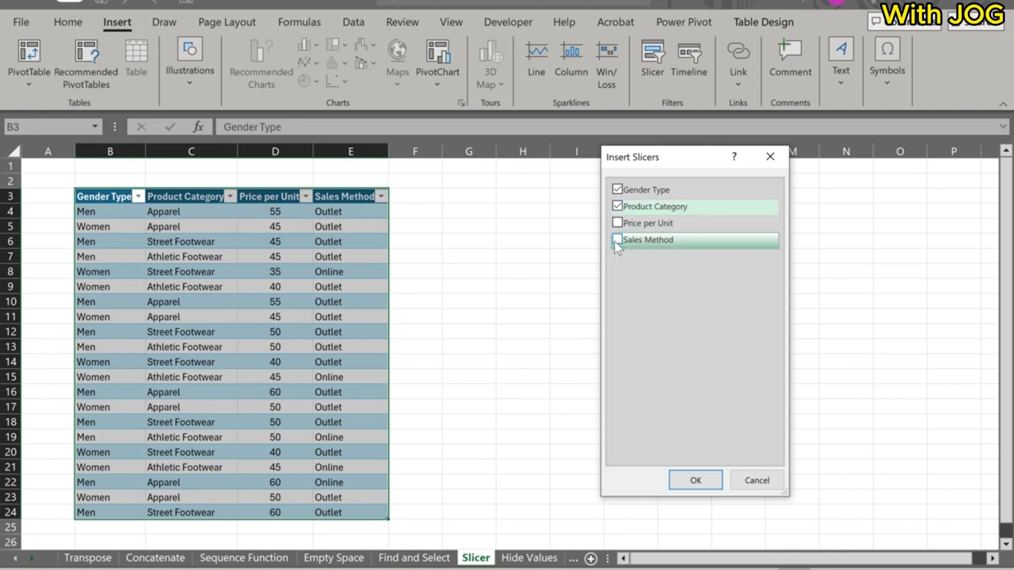
{"action": "left_click", "coordinate": [617, 240]}
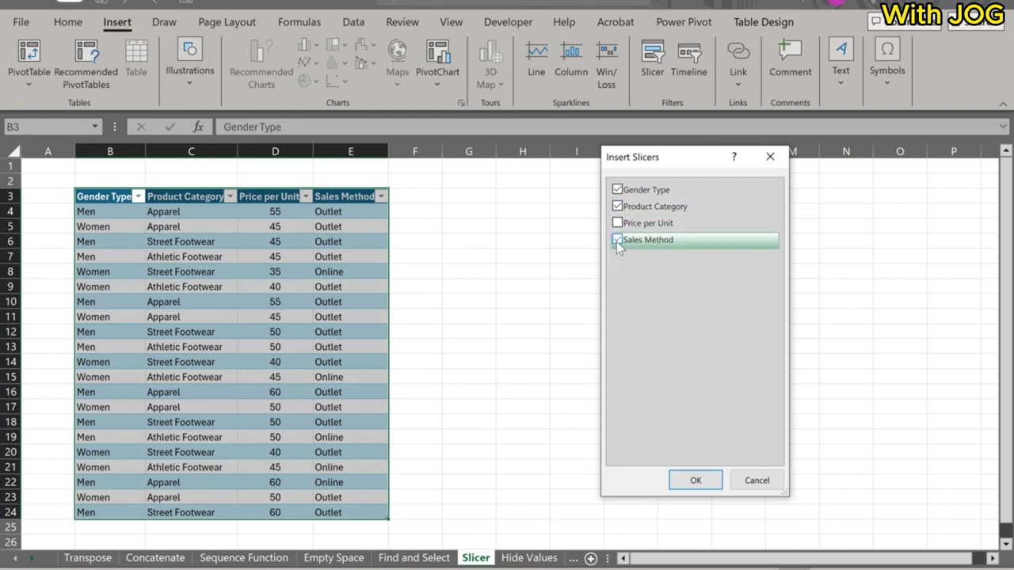
{"action": "left_click", "coordinate": [696, 481]}
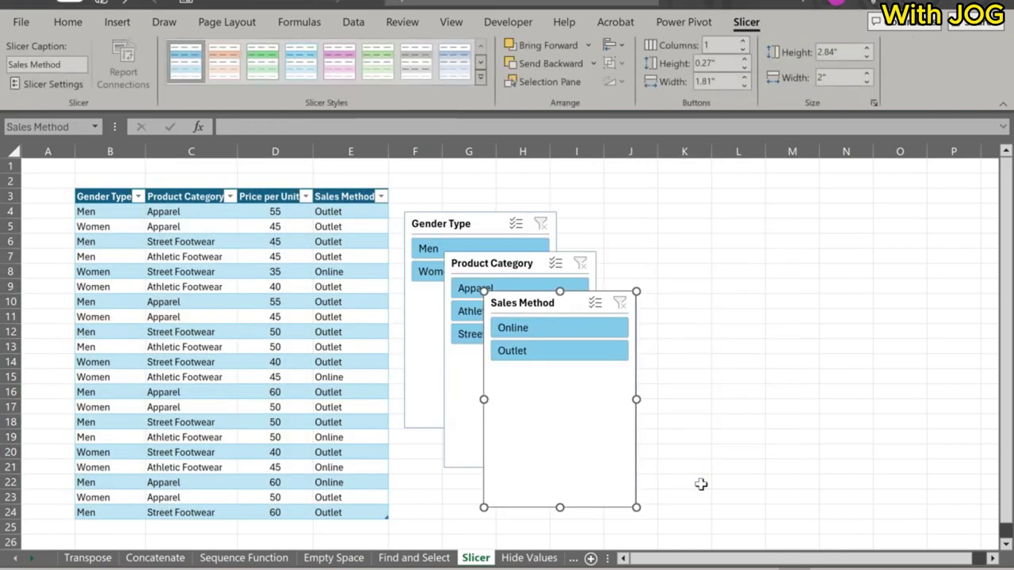
- Stack the slicers vertically beside the table, with Gender Type first, Product Category below it and Sales Method last
{"action": "left_click_drag", "start_coordinate": [545, 301], "coordinate": [465, 361]}
{"action": "left_click_drag", "start_coordinate": [516, 265], "coordinate": [449, 291]}
{"action": "mouse_move", "coordinate": [454, 211]}
{"action": "left_mouse_down"}
{"action": "mouse_move", "coordinate": [448, 190]}
{"action": "mouse_move", "coordinate": [453, 197]}
{"action": "left_mouse_up"}
{"action": "left_click_drag", "start_coordinate": [459, 292], "coordinate": [456, 272]}
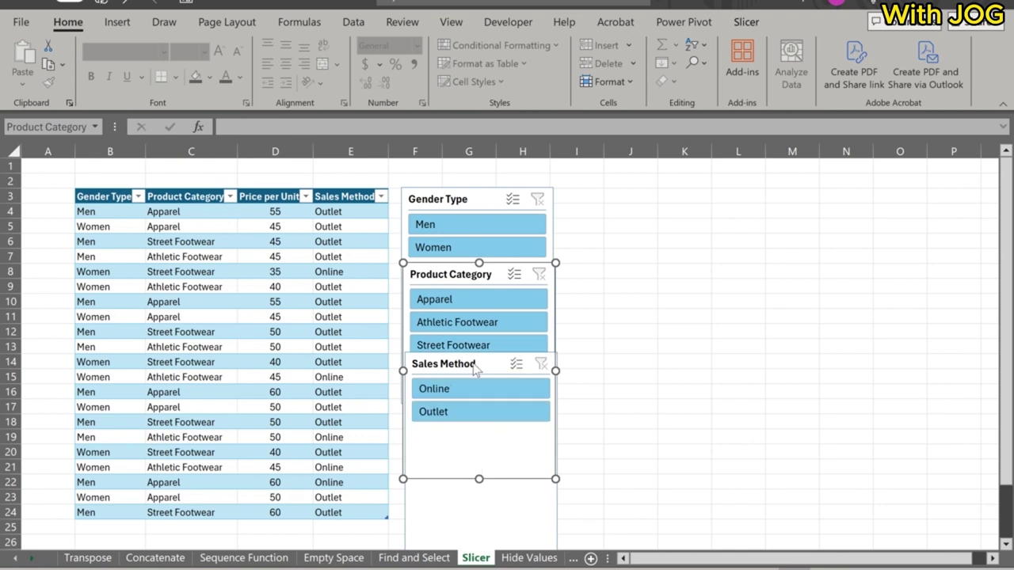
- Filter the table with the slicers to Men and Athletic Footwear, trying Outlet and finally Online as sales method
{"action": "left_click", "coordinate": [451, 227]}
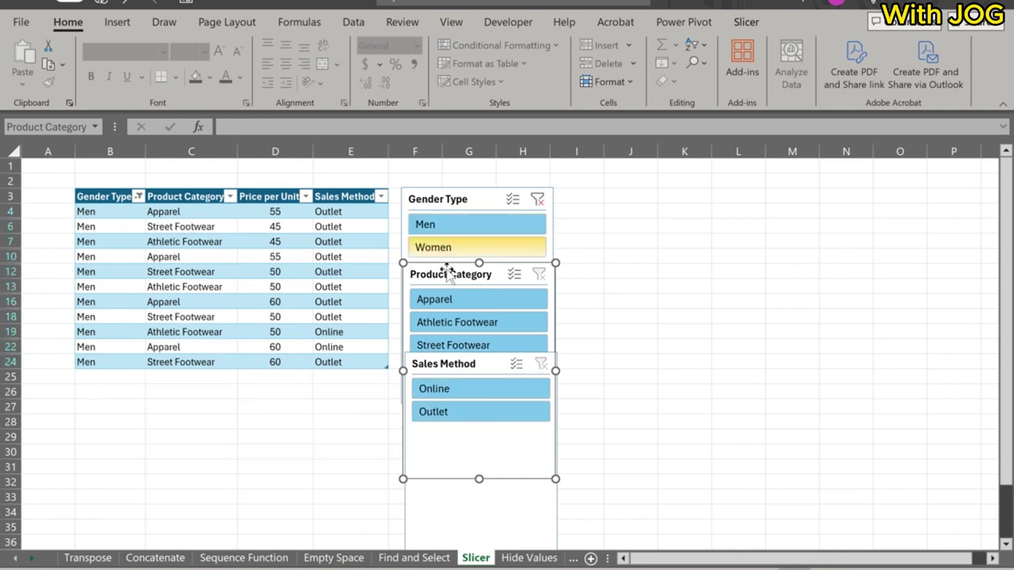
{"action": "left_click", "coordinate": [446, 325]}
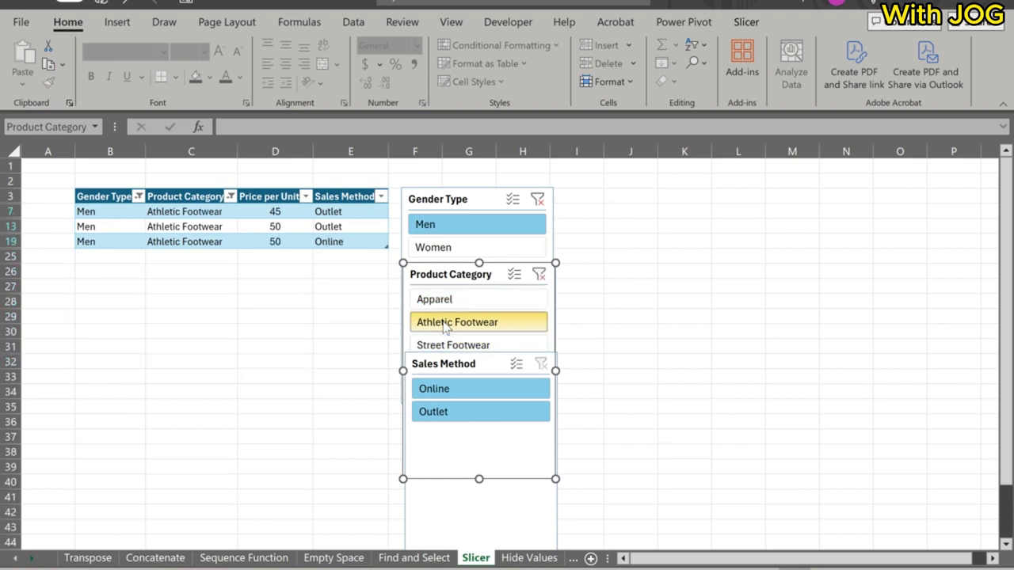
{"action": "left_click", "coordinate": [447, 410]}
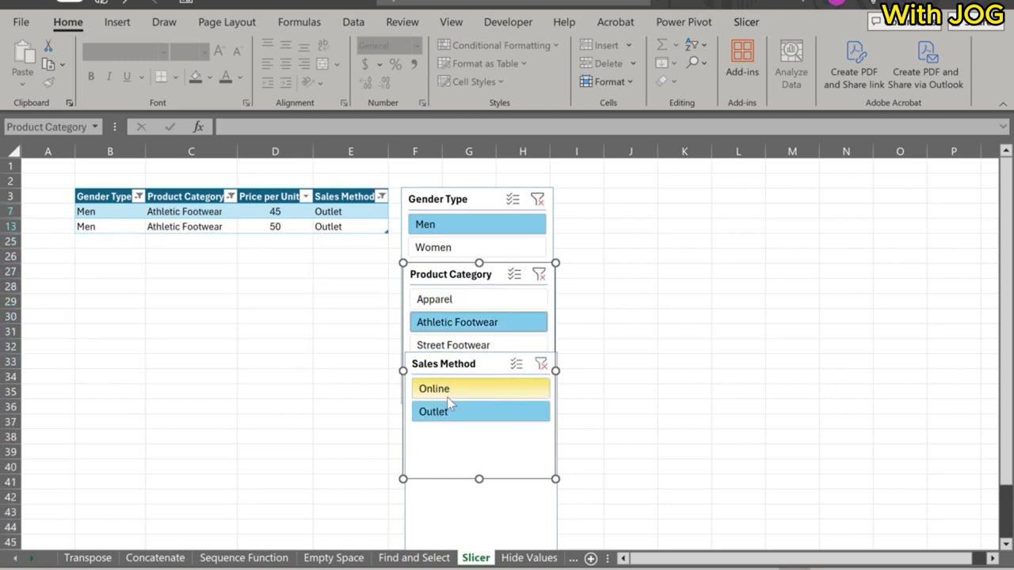
{"action": "left_click", "coordinate": [450, 390]}
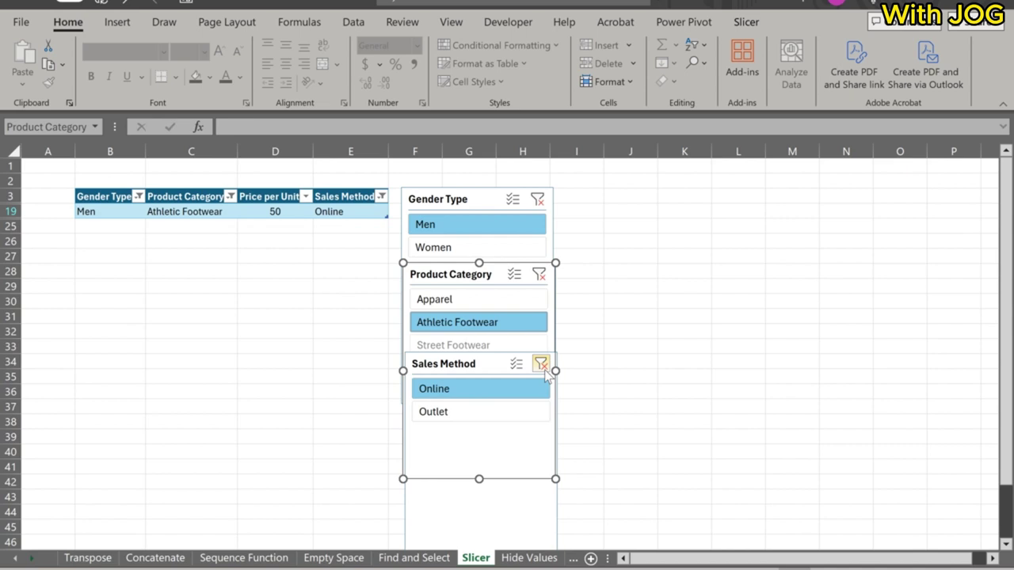
- Clear the filters of the Sales Method, Product Category and Gender Type slicers
{"action": "left_click", "coordinate": [542, 366]}
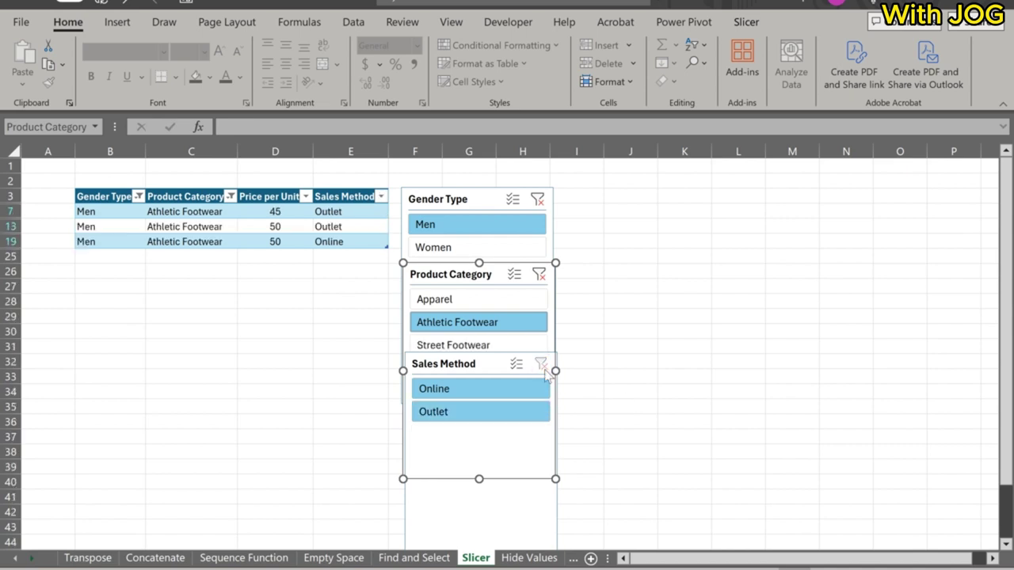
{"action": "left_click", "coordinate": [542, 279]}
{"action": "left_click", "coordinate": [540, 202]}
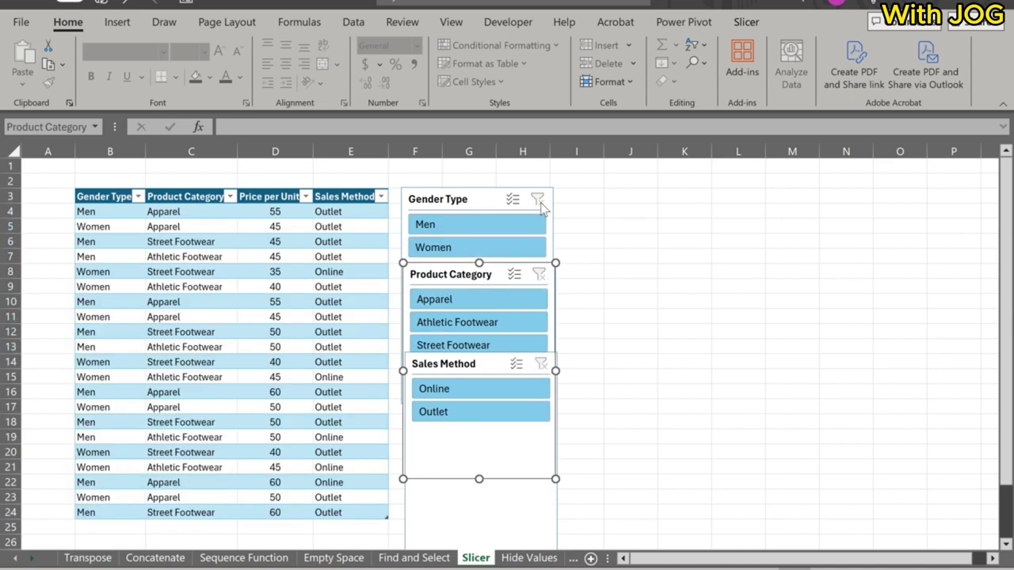
{"action": "left_click", "coordinate": [483, 324]}
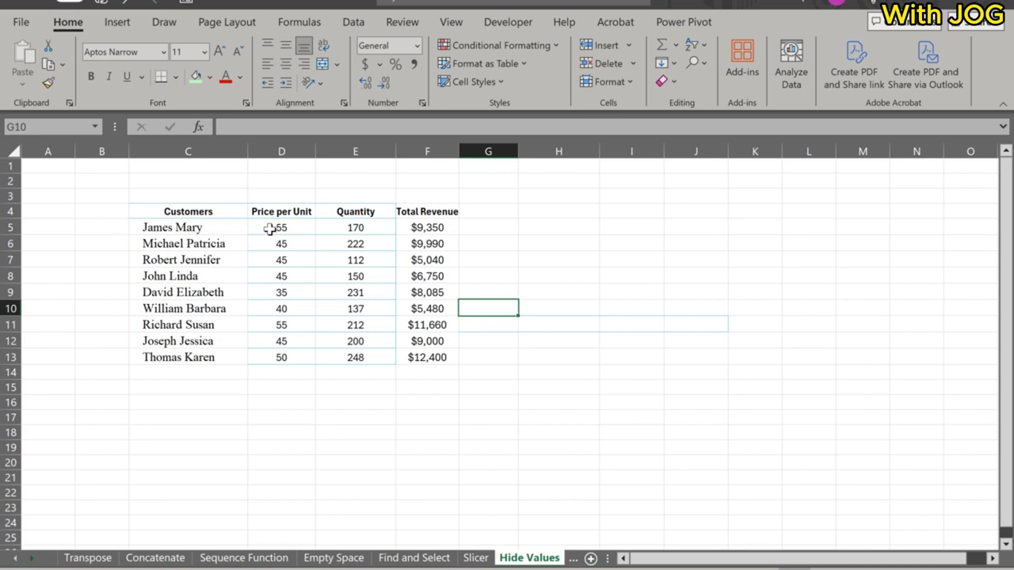
- Hide the Price per Unit and Quantity values in D5:E13 on the Hide Values sheet with the custom number format ;;;
{"action": "left_click_drag", "start_coordinate": [270, 229], "coordinate": [359, 356]}
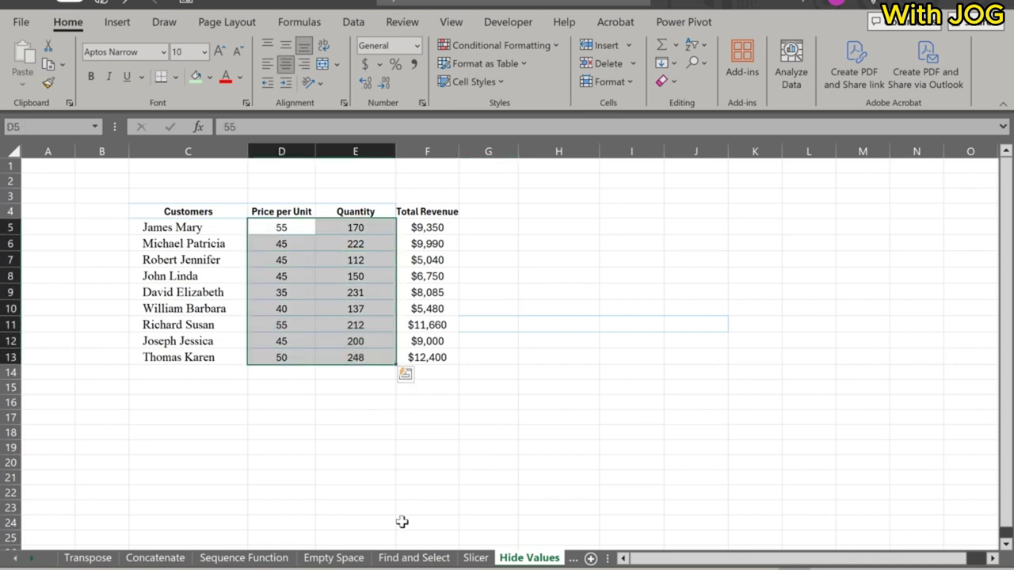
{"action": "right_click", "coordinate": [340, 317]}
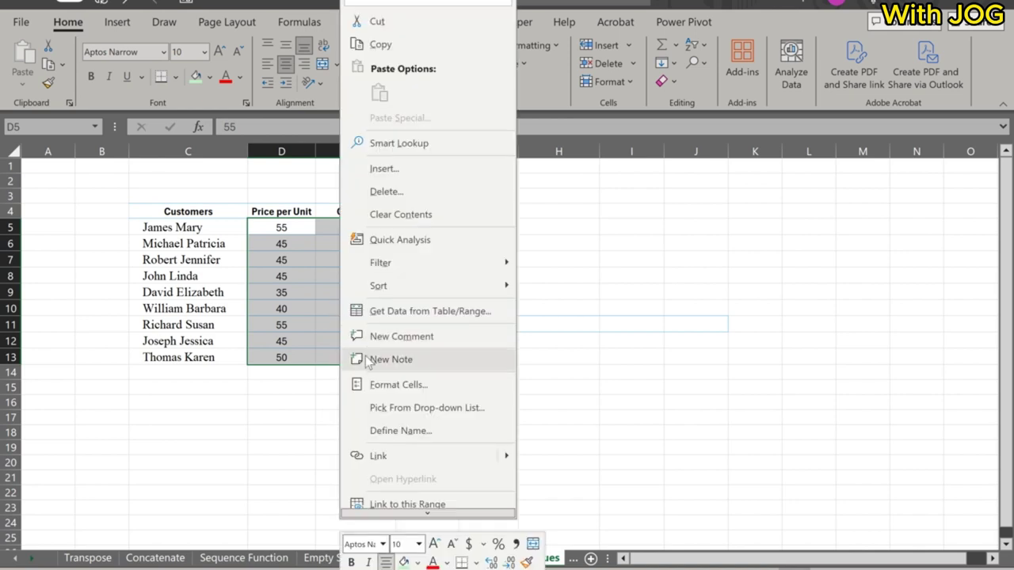
{"action": "left_click", "coordinate": [383, 386]}
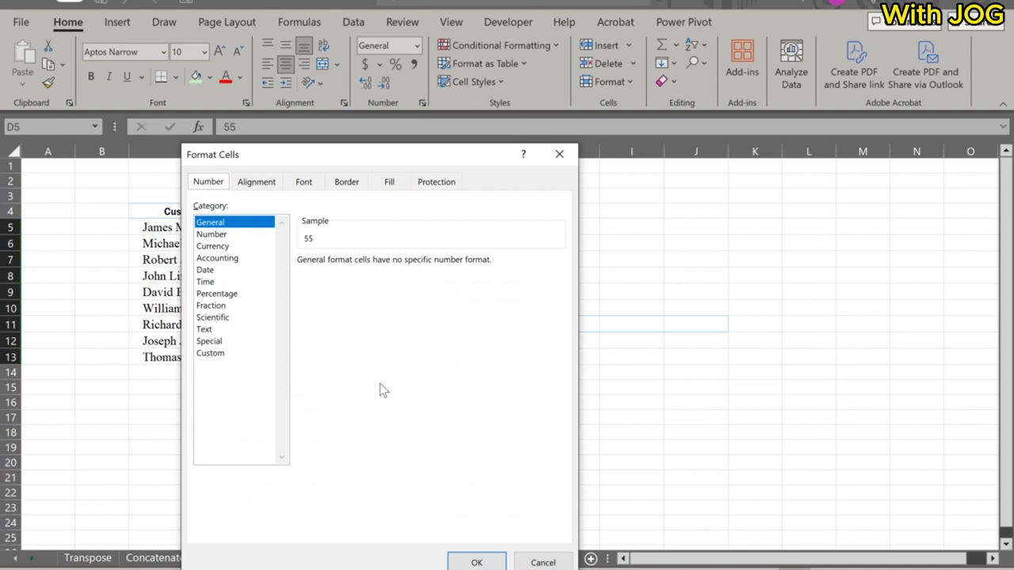
{"action": "left_click_drag", "start_coordinate": [391, 155], "coordinate": [690, 141]}
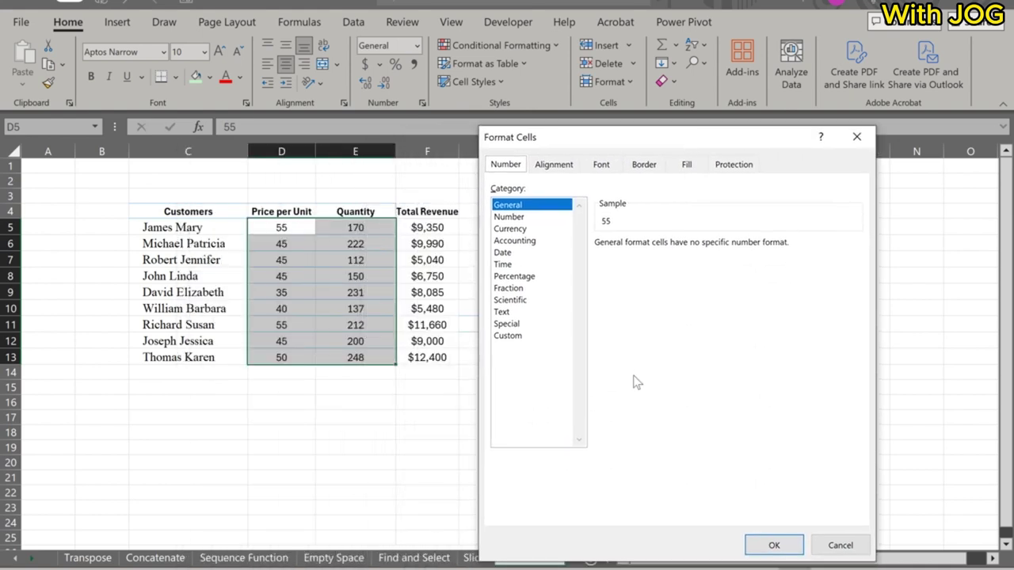
{"action": "left_click", "coordinate": [508, 336]}
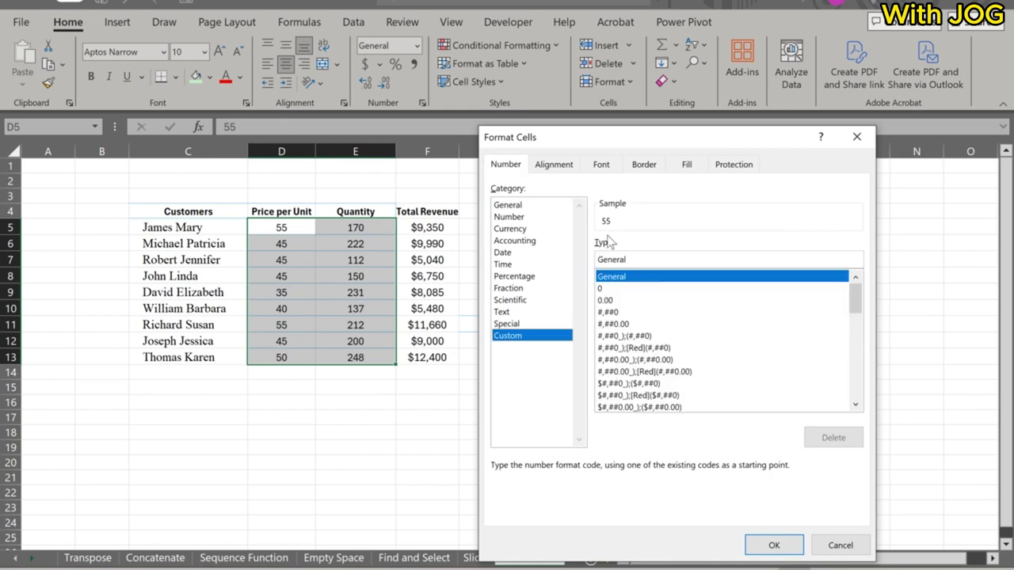
{"action": "left_click_drag", "start_coordinate": [635, 262], "coordinate": [583, 257]}
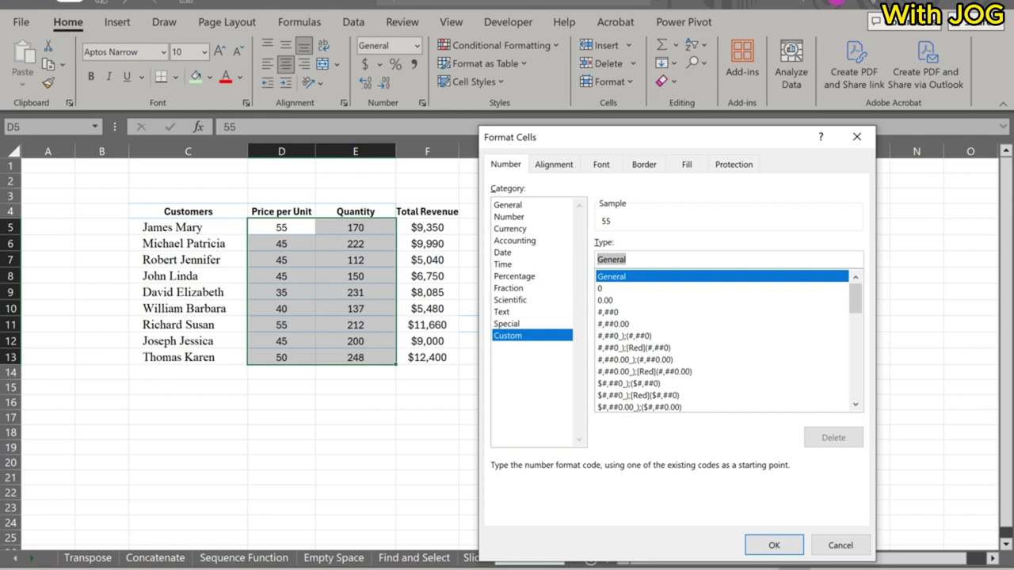
{"action": "type", "text": ";;;"}
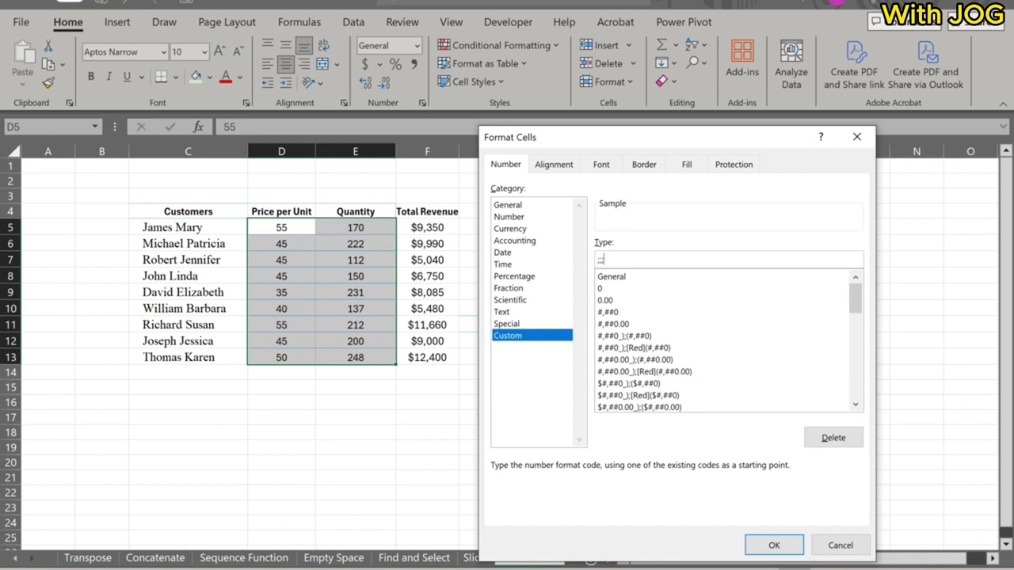
{"action": "left_click", "coordinate": [778, 545]}
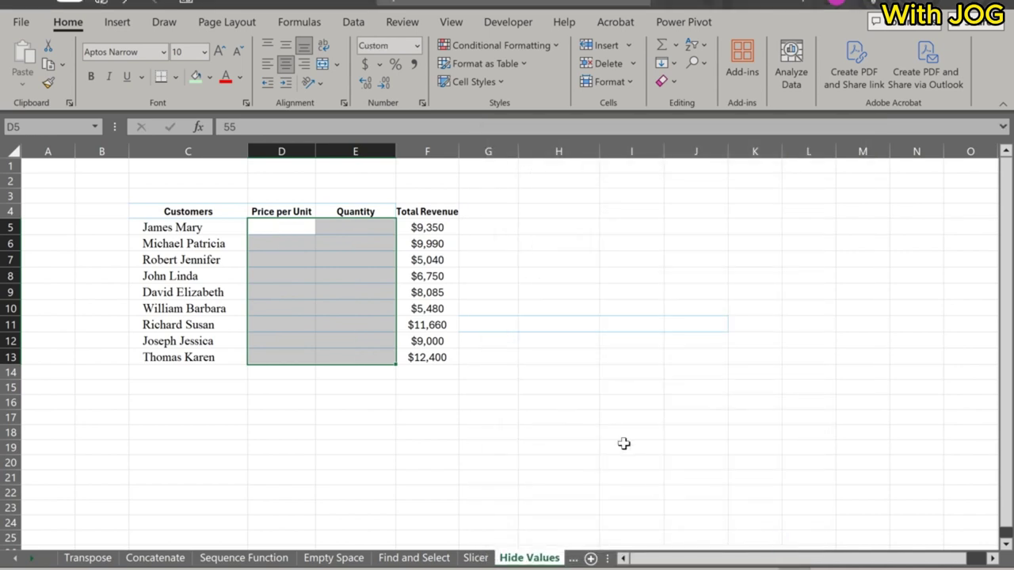
- Change the hidden Price per Unit value in cell D8 to 60
{"action": "left_click", "coordinate": [422, 417]}
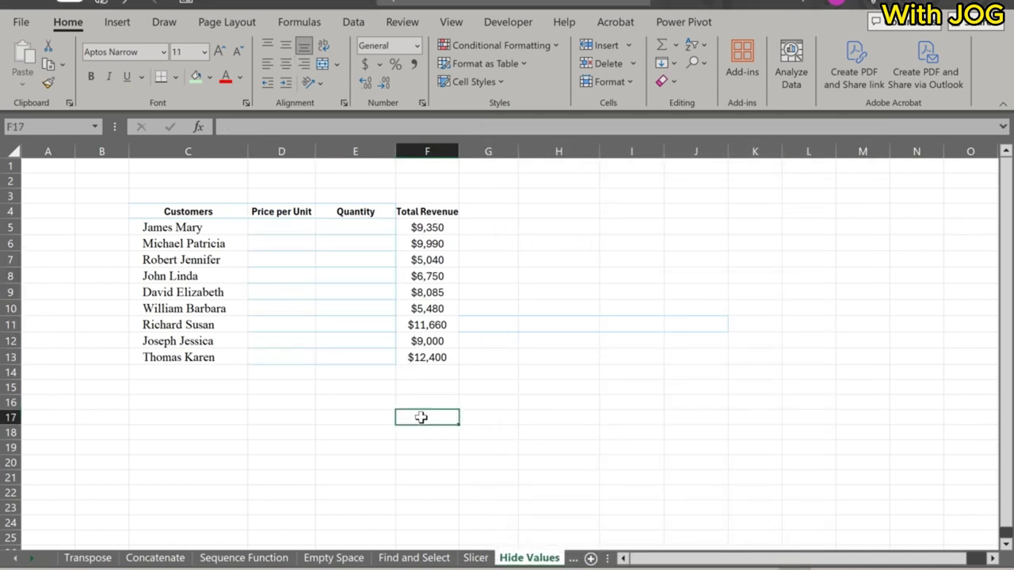
{"action": "left_click", "coordinate": [277, 244]}
{"action": "left_click", "coordinate": [277, 274]}
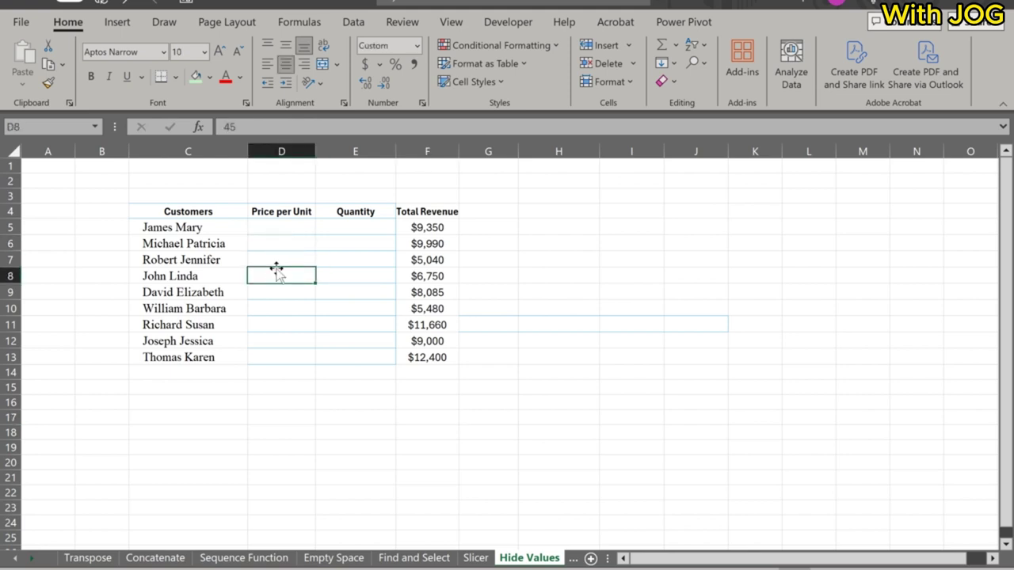
{"action": "type", "text": "60"}
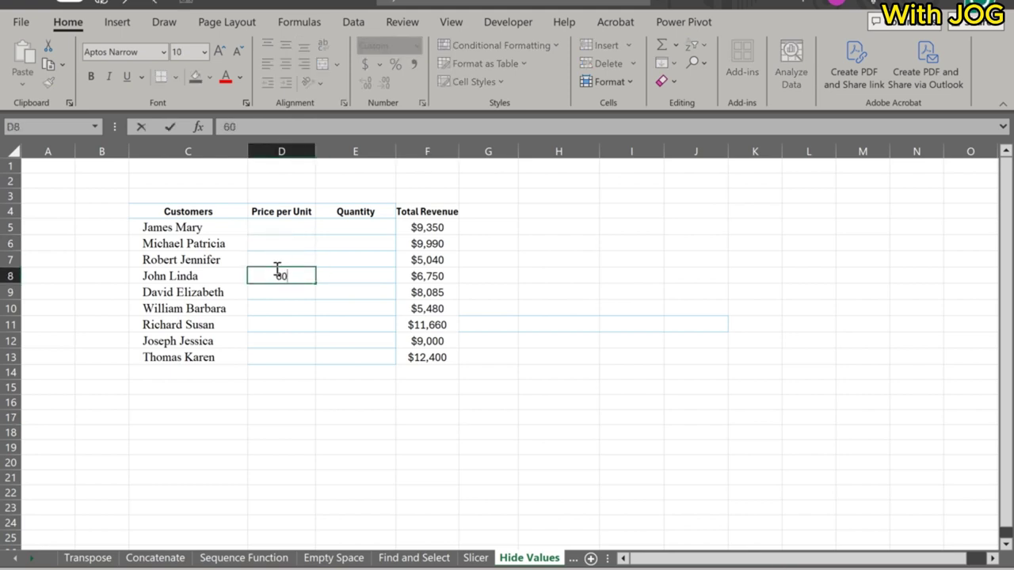
{"action": "key", "text": "Return"}
- Start entering a new price in D10, discard it, and undo the D8 change and the hiding format on D5:E13
{"action": "left_click", "coordinate": [275, 309]}
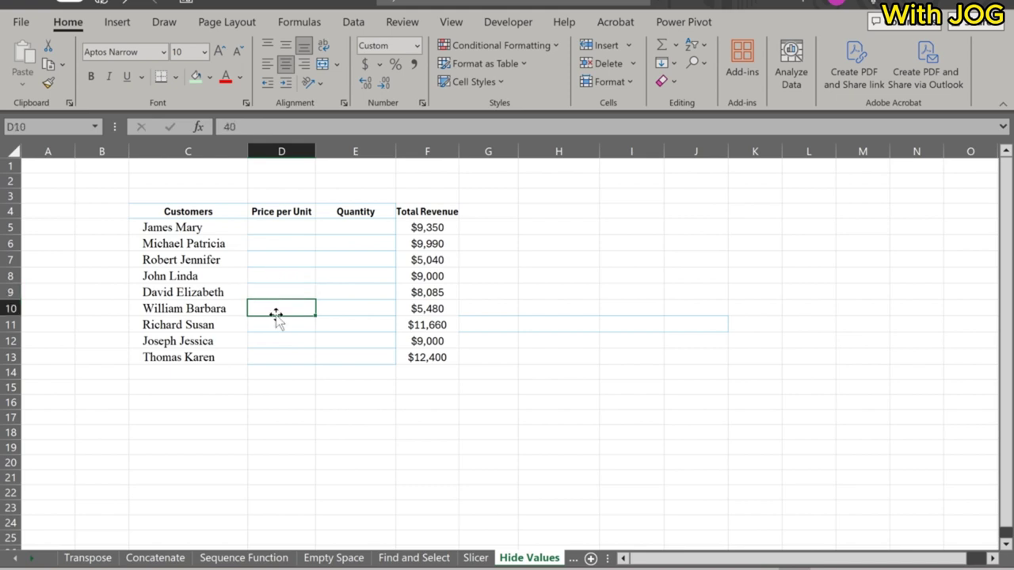
{"action": "type", "text": "75"}
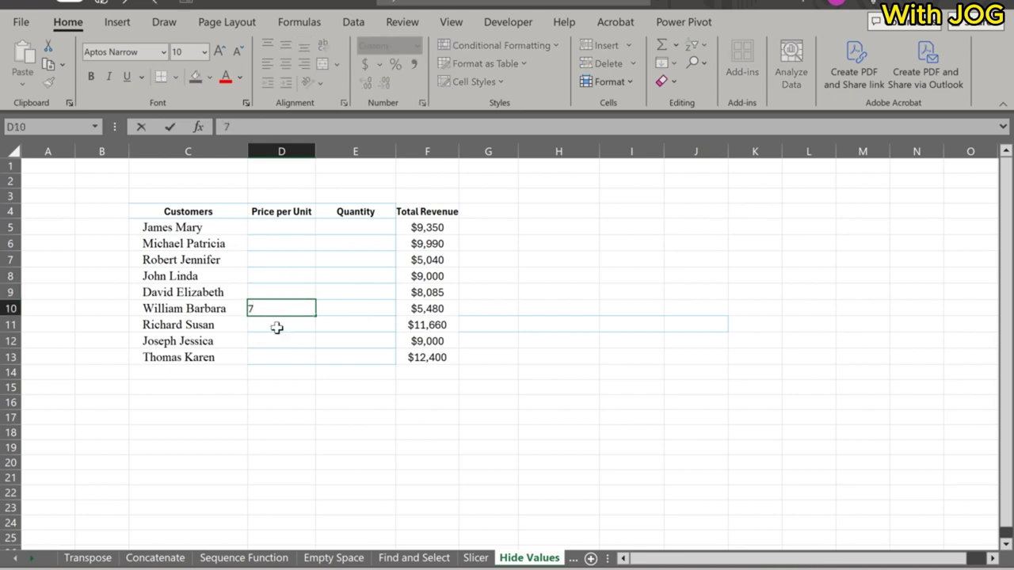
{"action": "key", "text": "Escape"}
{"action": "key", "text": "ctrl+z"}
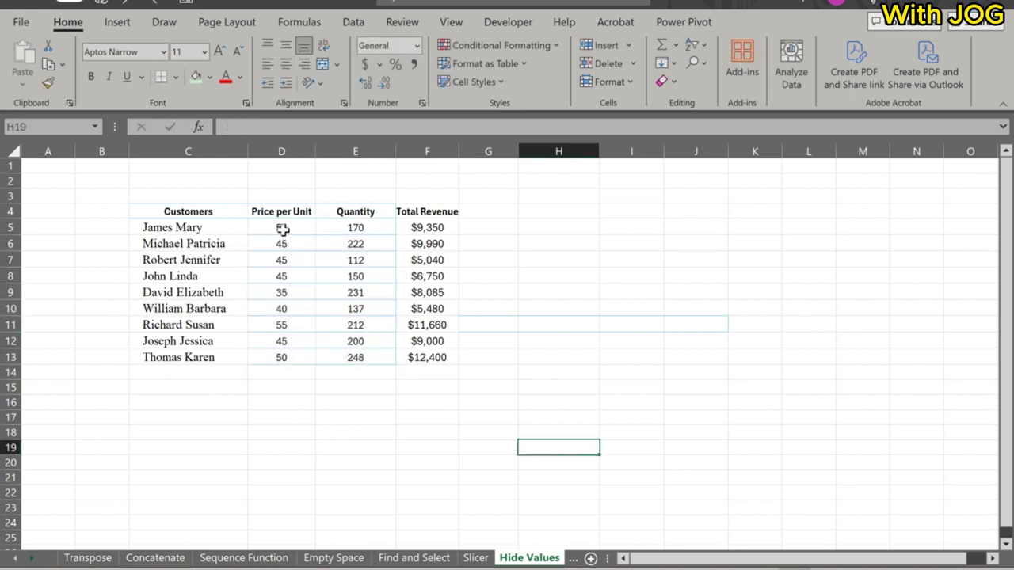
- Hide only the Price per Unit values in D5:D13 with the custom number format ;;; and check cells D9 and D13
{"action": "left_click", "coordinate": [283, 229]}
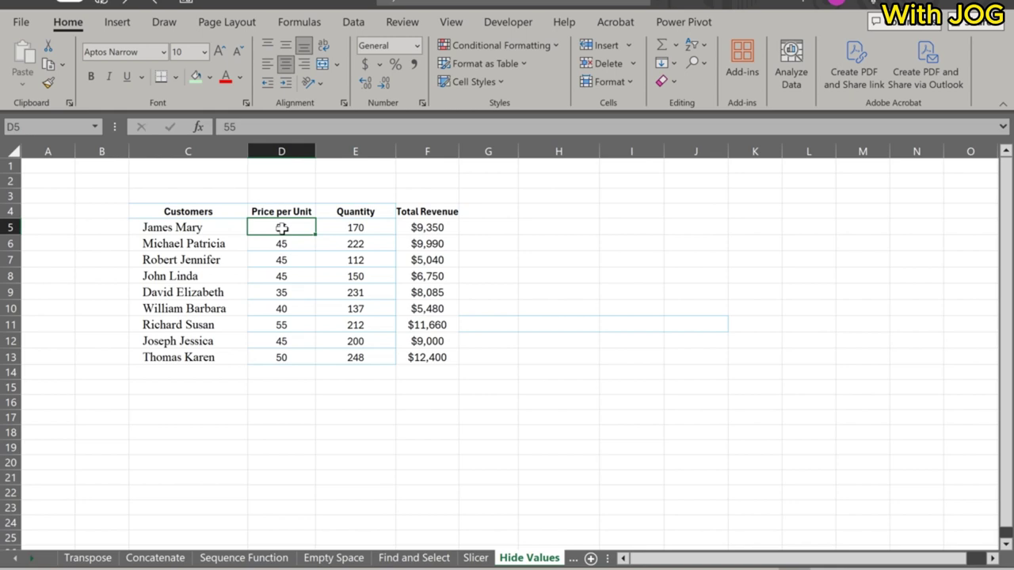
{"action": "key", "text": "ctrl+shift+Down"}
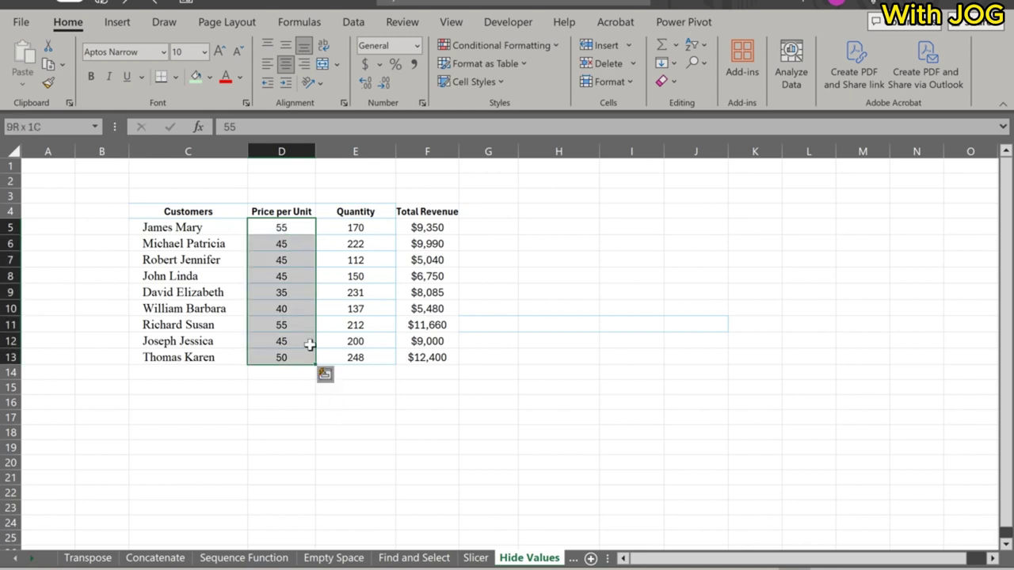
{"action": "right_click", "coordinate": [294, 303]}
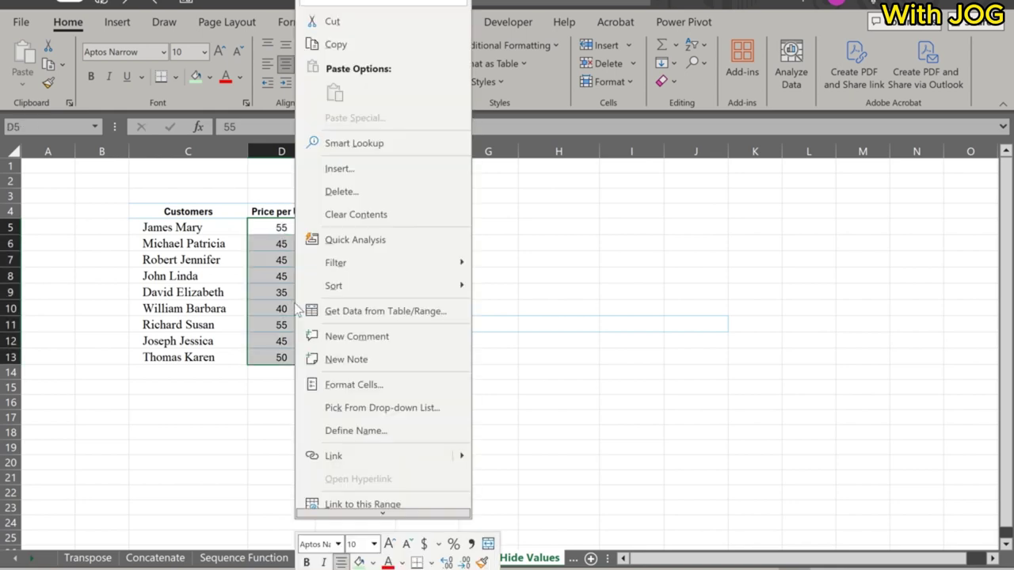
{"action": "left_click", "coordinate": [337, 385]}
{"action": "left_click_drag", "start_coordinate": [332, 165], "coordinate": [685, 157]}
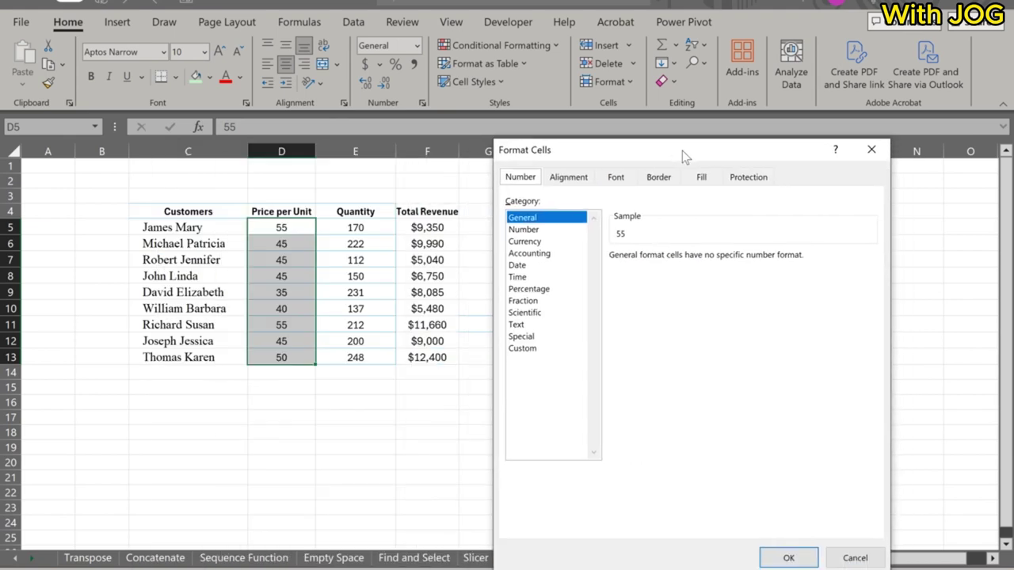
{"action": "left_click", "coordinate": [523, 349]}
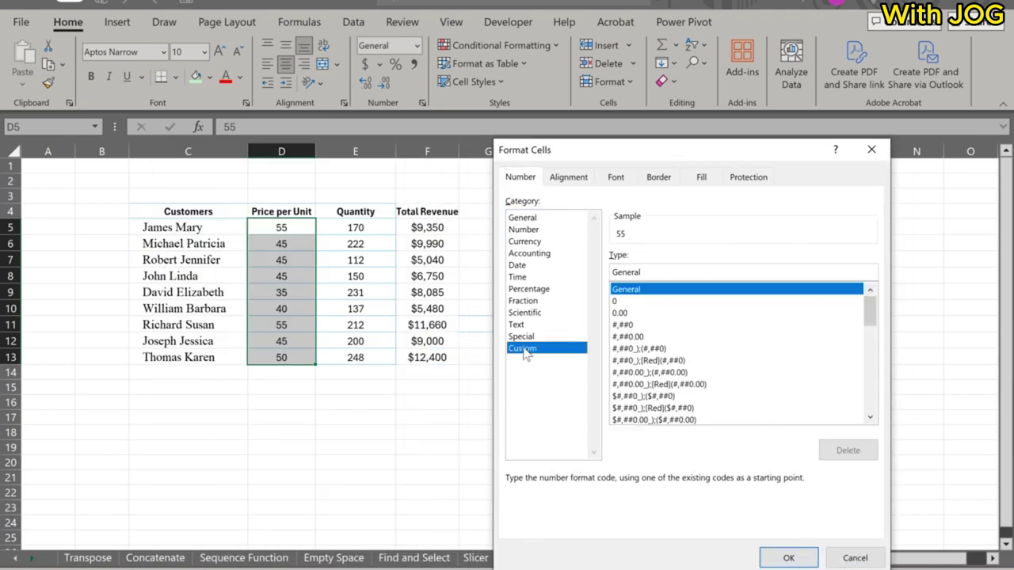
{"action": "double_click", "coordinate": [650, 271]}
{"action": "key", "text": "BackSpace"}
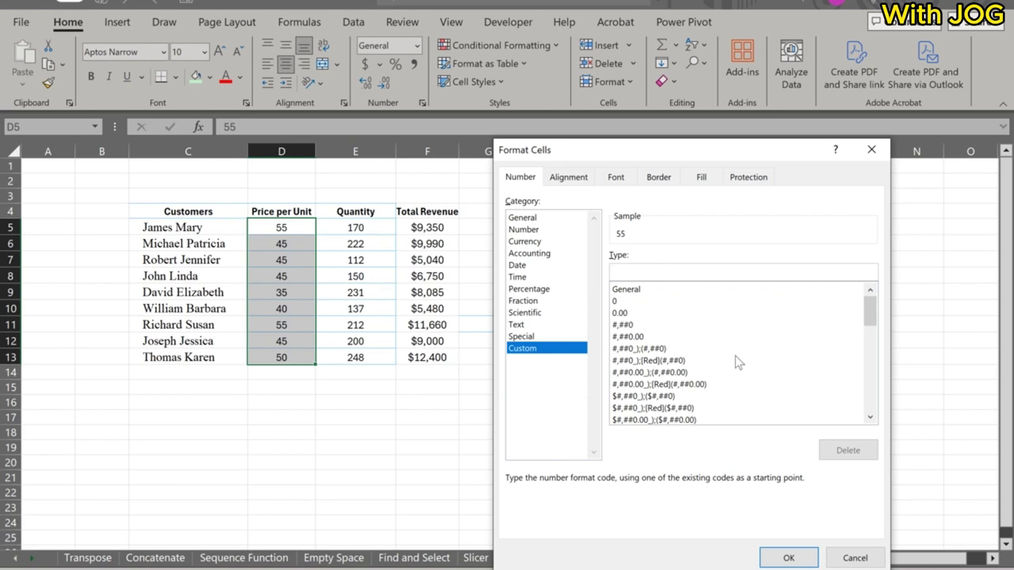
{"action": "type", "text": ";;;"}
{"action": "left_click", "coordinate": [787, 558]}
{"action": "left_click", "coordinate": [282, 292]}
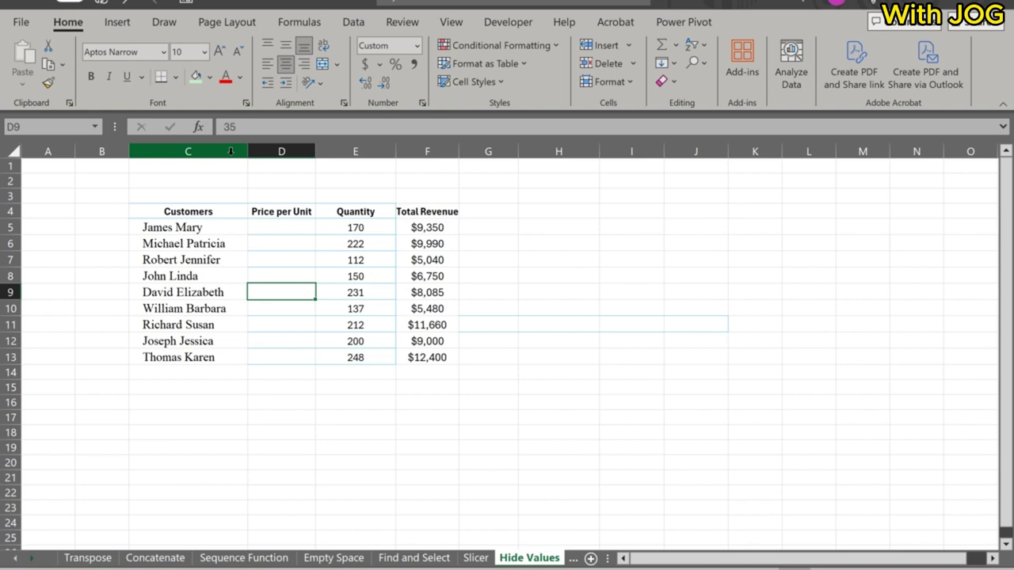
{"action": "left_click", "coordinate": [278, 357]}
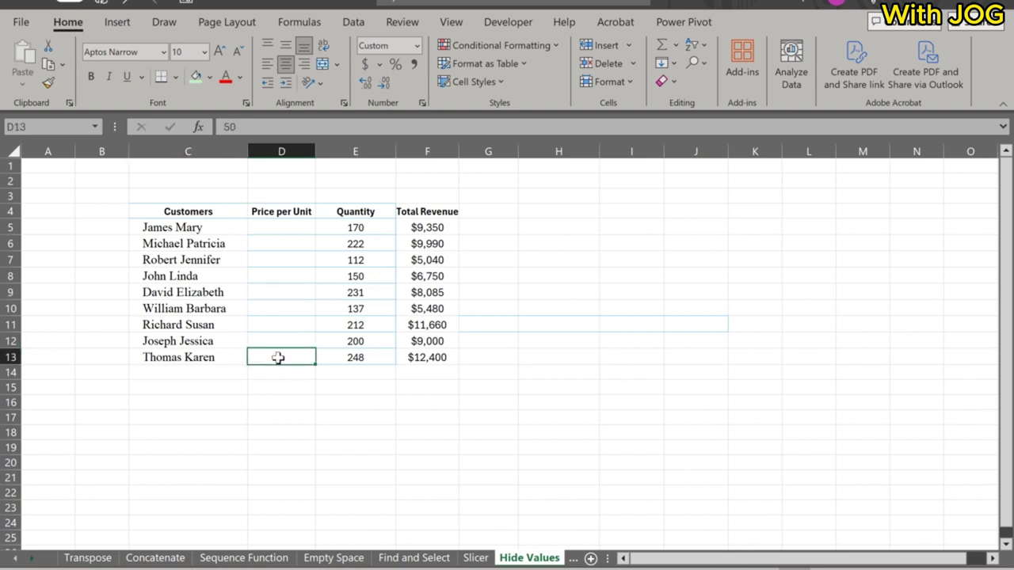
- Change the Quantity in E11 to 45 and in E13 to 56
{"action": "left_click", "coordinate": [358, 327]}
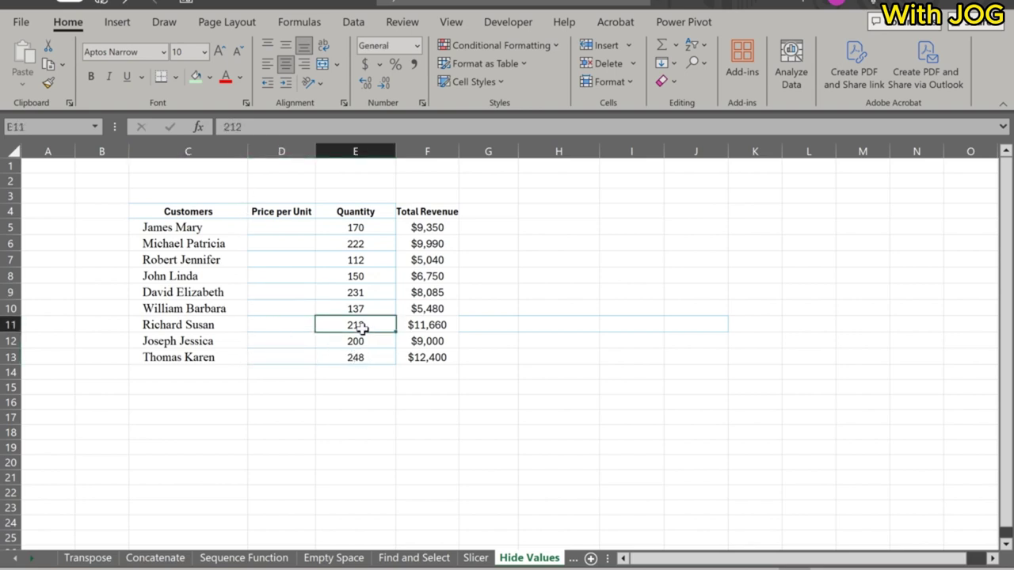
{"action": "key", "text": "BackSpace"}
{"action": "type", "text": "45"}
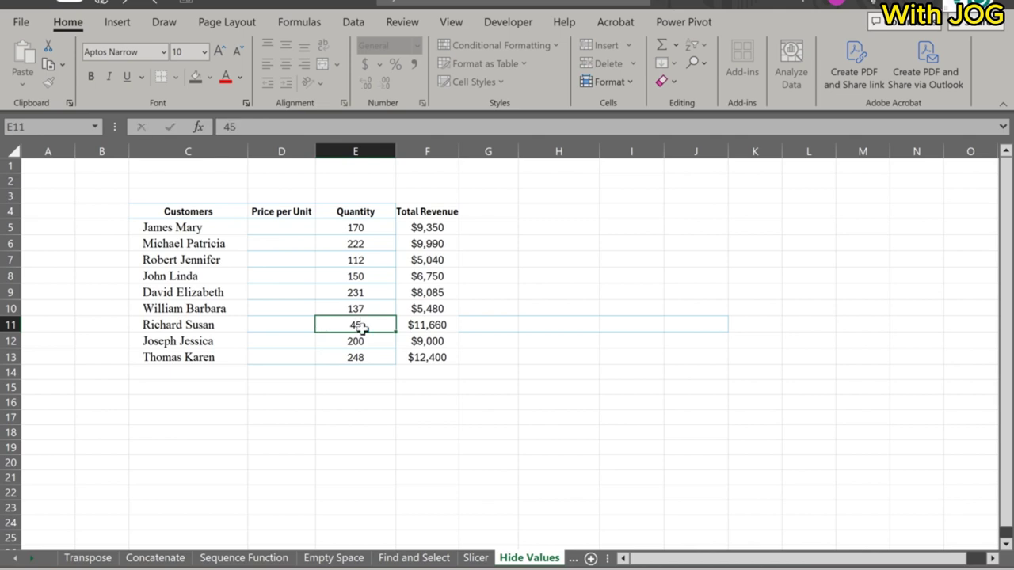
{"action": "key", "text": "Return"}
{"action": "left_click", "coordinate": [357, 359]}
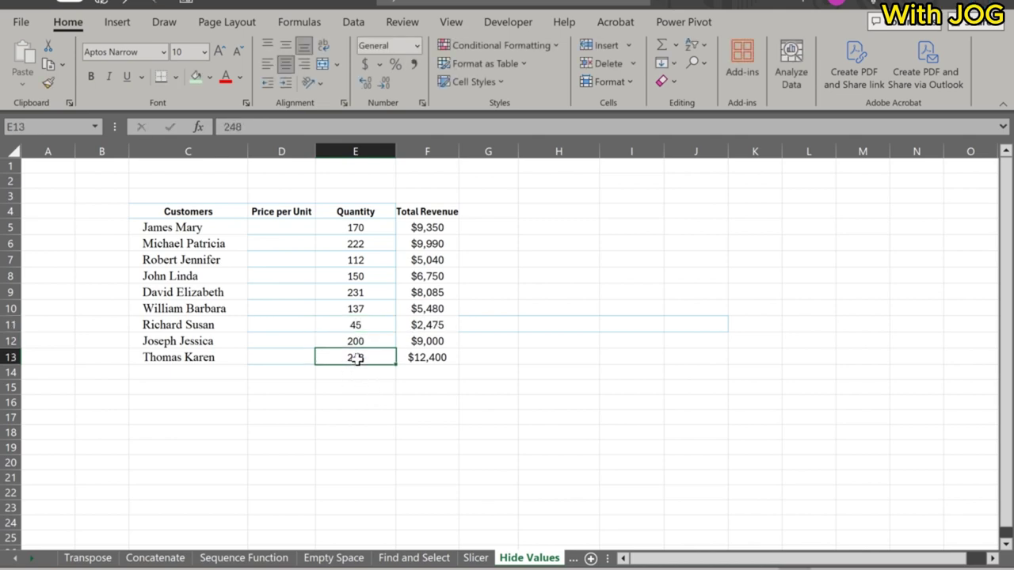
{"action": "type", "text": "56"}
{"action": "key", "text": "Return"}
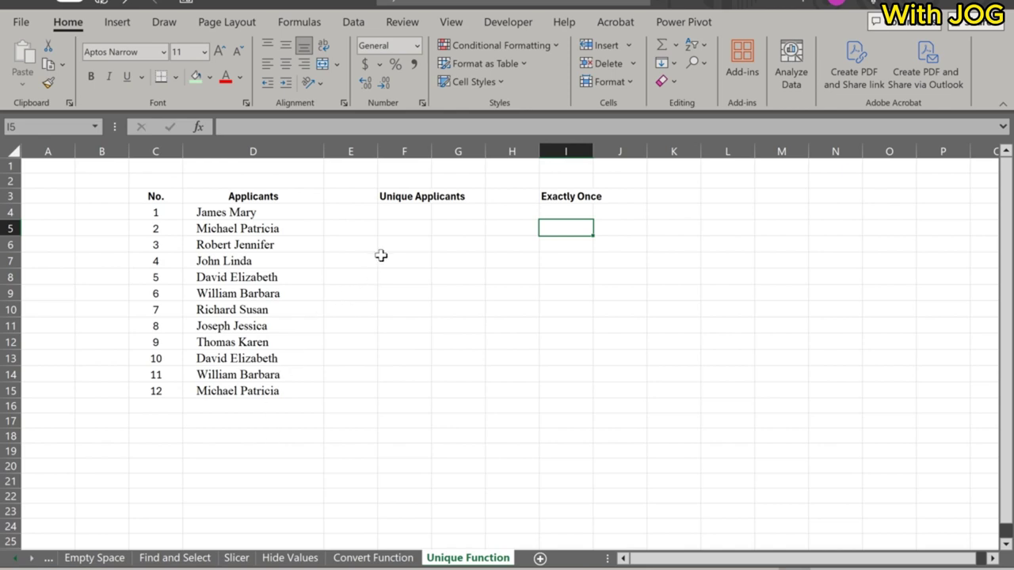
- List the unique applicants with the formula =UNIQUE(D4:D15) in cell F4 of the Unique Function sheet
{"action": "left_click", "coordinate": [392, 216]}
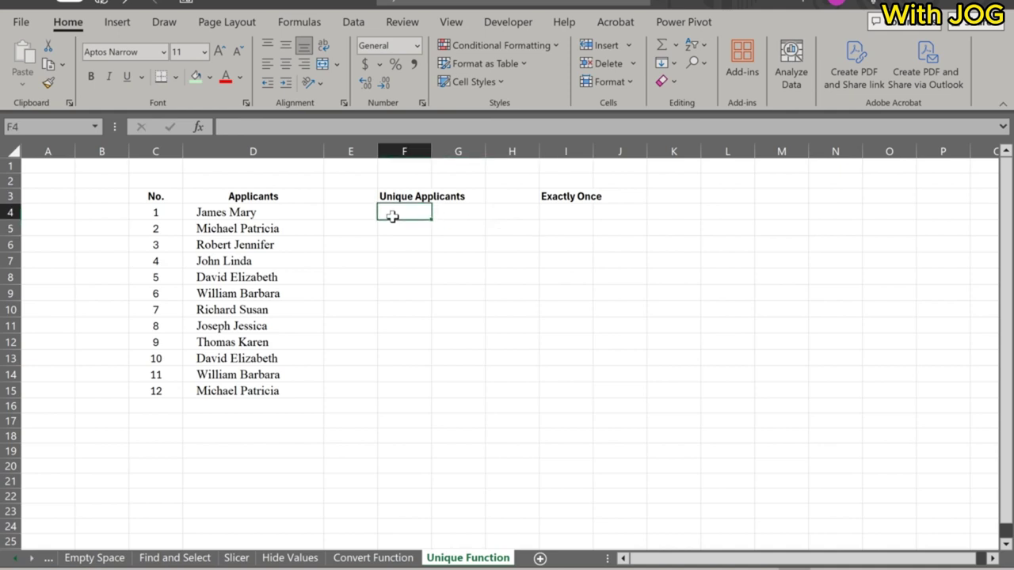
{"action": "type", "text": "="}
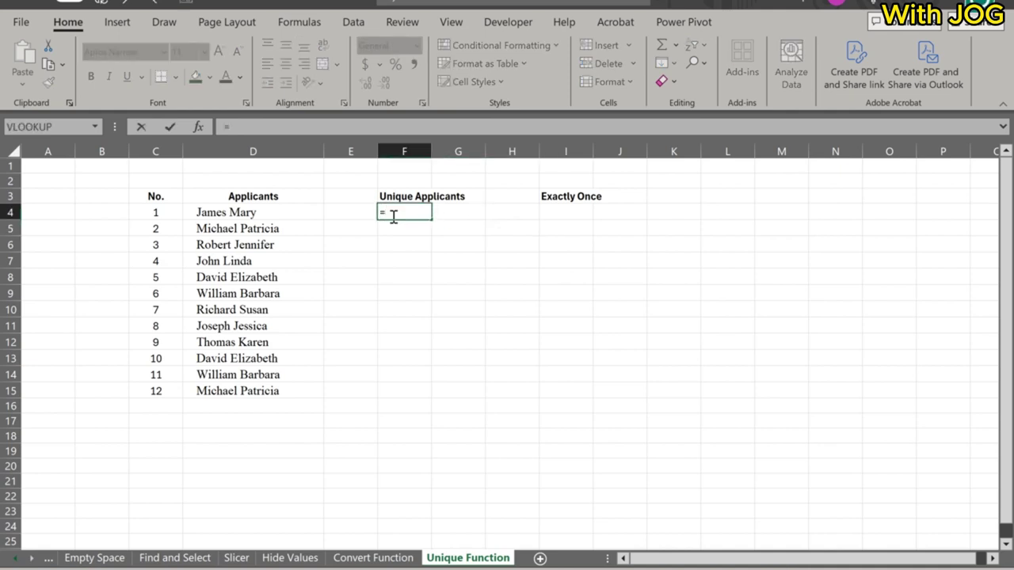
{"action": "type", "text": "uni"}
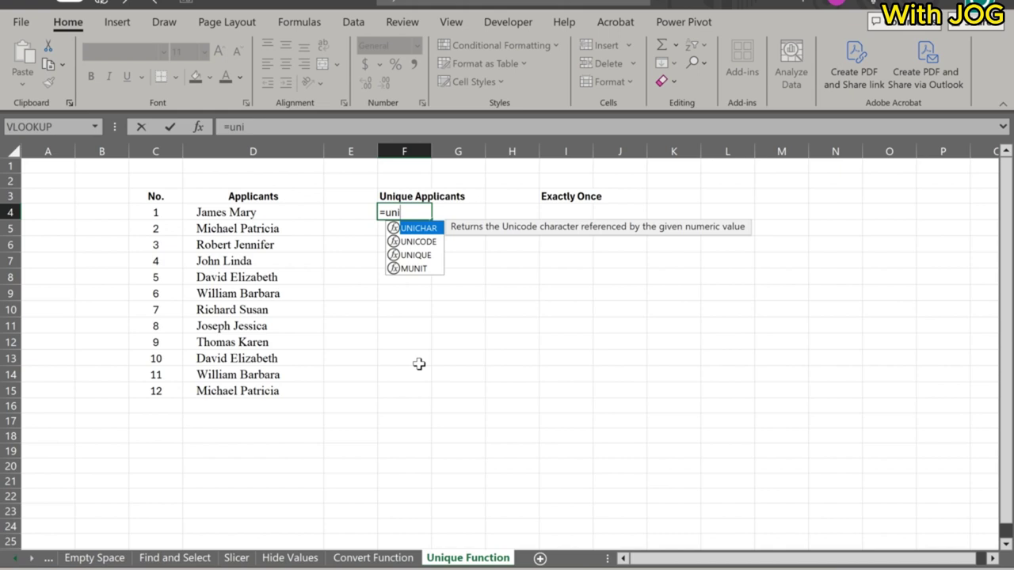
{"action": "type", "text": "q"}
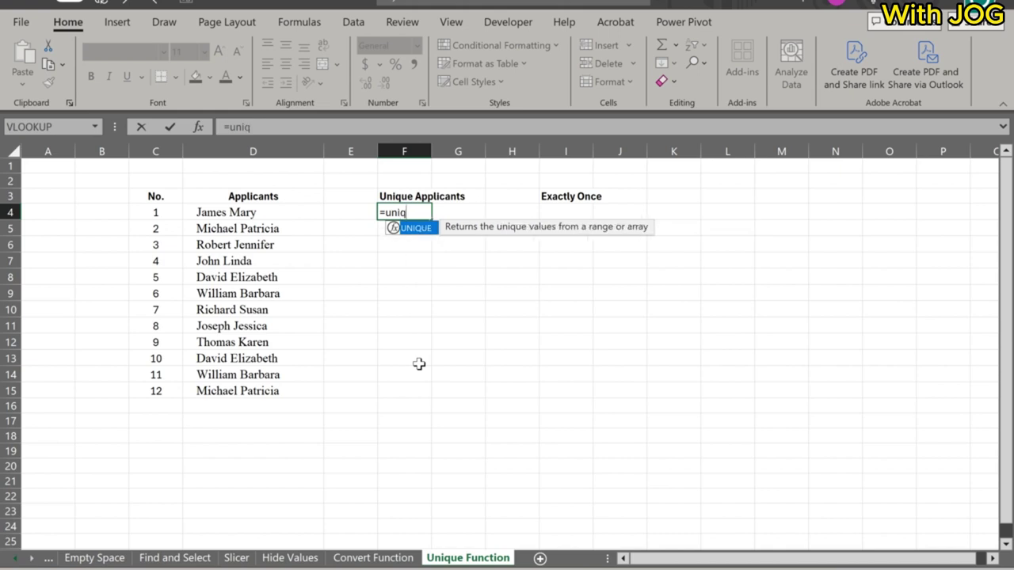
{"action": "key", "text": "Tab"}
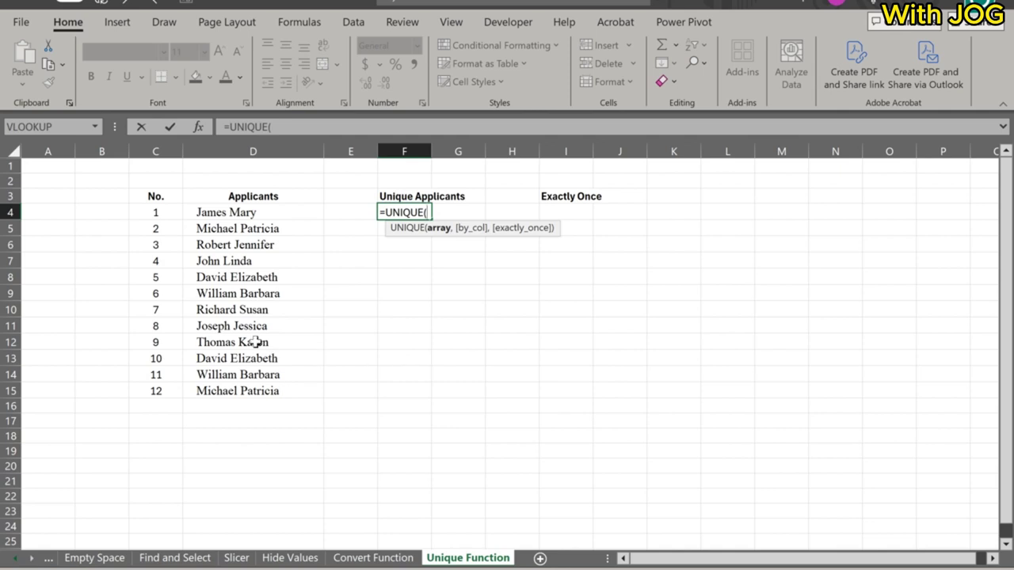
{"action": "left_click_drag", "start_coordinate": [185, 215], "coordinate": [240, 395]}
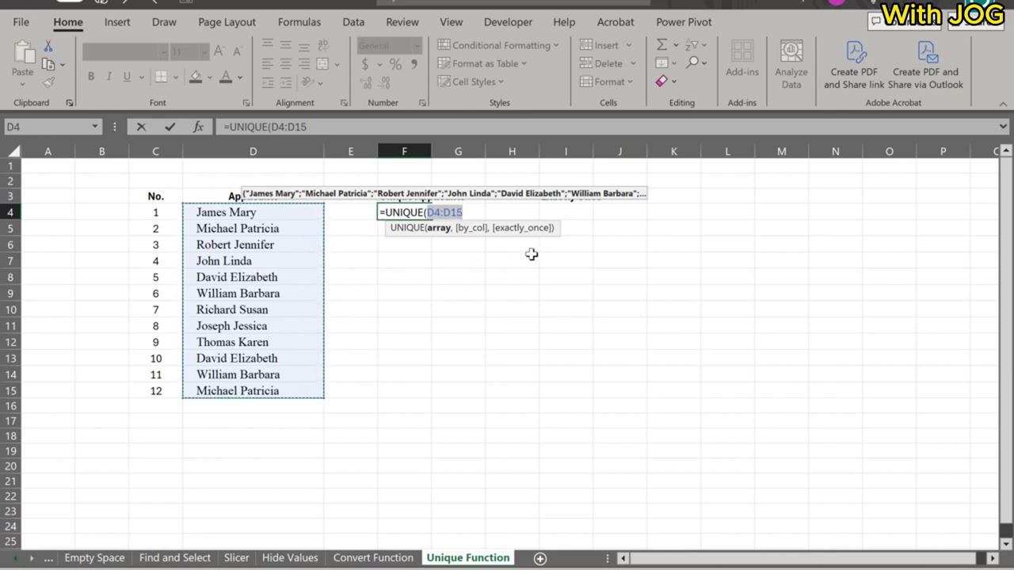
{"action": "type", "text": ")"}
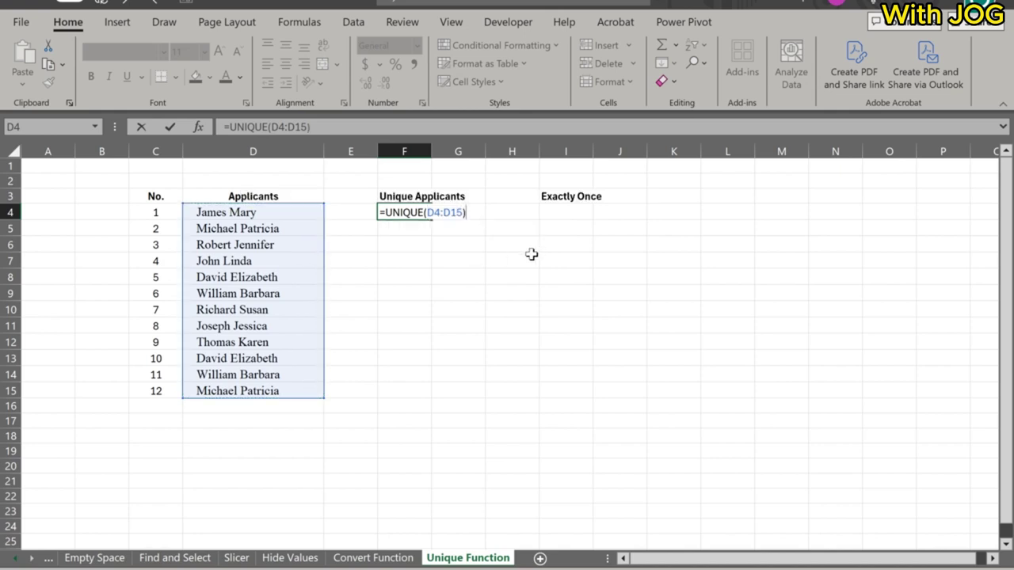
{"action": "key", "text": "Return"}
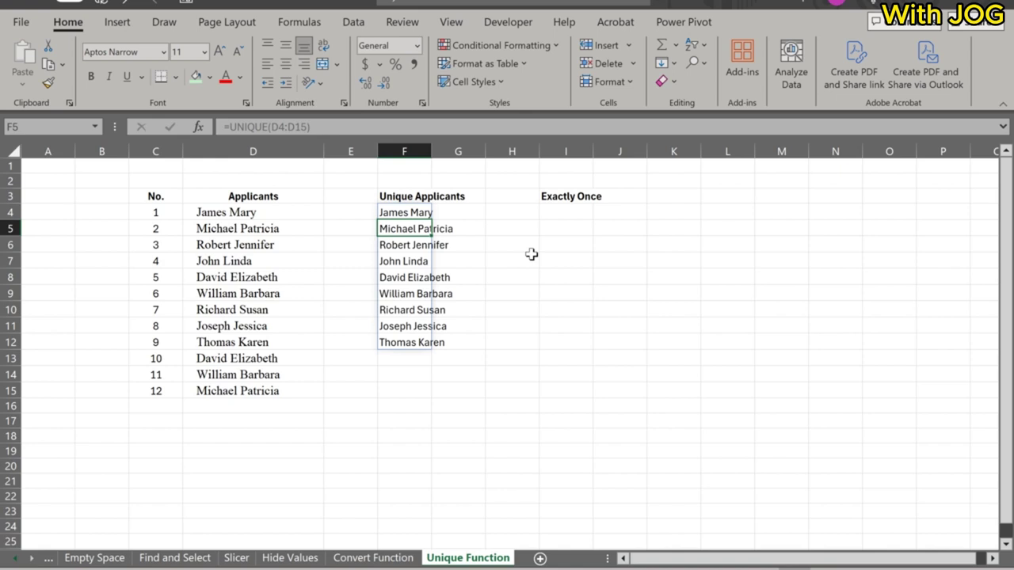
- AutoFit the width of column F to the names listed under Unique Applicants
{"action": "key", "text": "alt+h"}
{"action": "key", "text": "o"}
{"action": "key", "text": "i"}
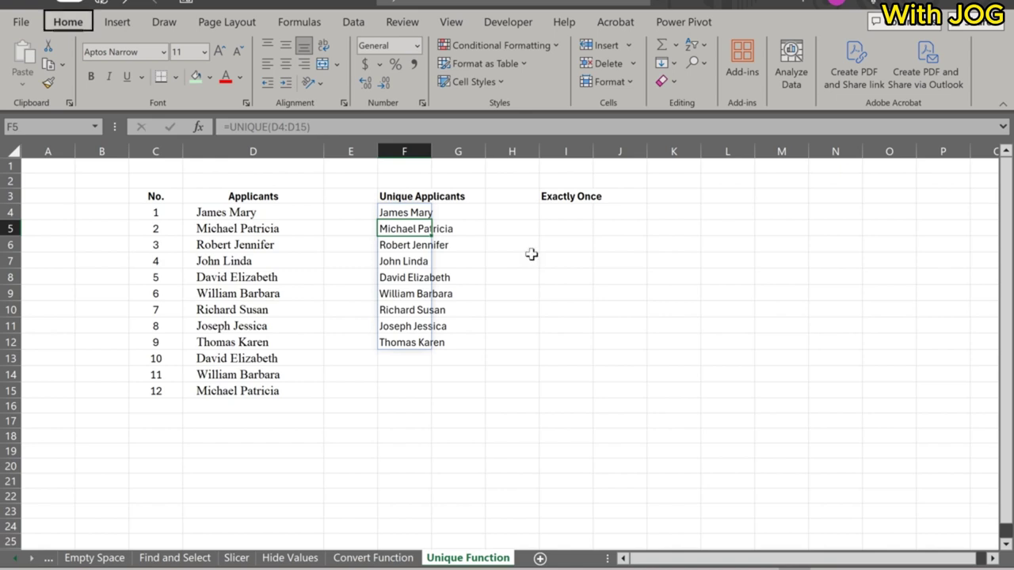
{"action": "left_click", "coordinate": [545, 309]}
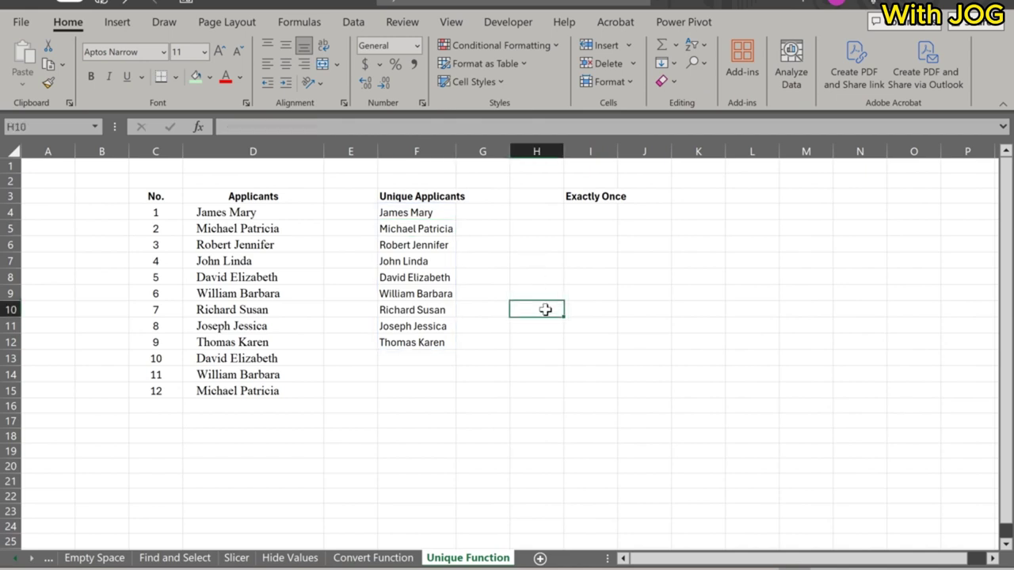
- Widen column I, which holds the Exactly Once heading, so that full applicant names fit in it
{"action": "key", "text": "Up"}
{"action": "key", "text": "Up"}
{"action": "key", "text": "Up"}
{"action": "key", "text": "Up"}
{"action": "key", "text": "Up"}
{"action": "key", "text": "Up"}
{"action": "key", "text": "Right"}
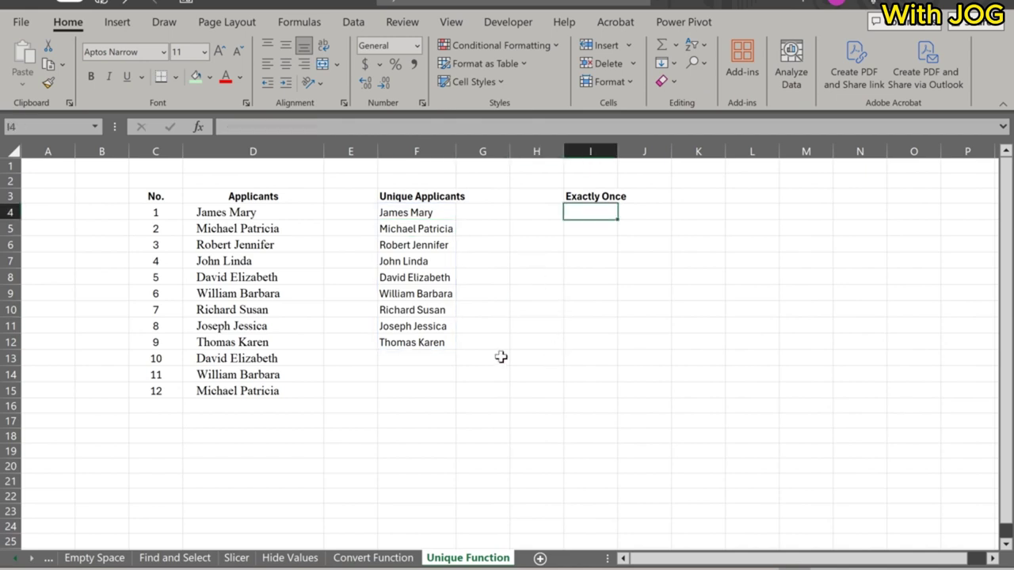
{"action": "left_click_drag", "start_coordinate": [617, 151], "coordinate": [658, 151]}
{"action": "left_click", "coordinate": [615, 279]}
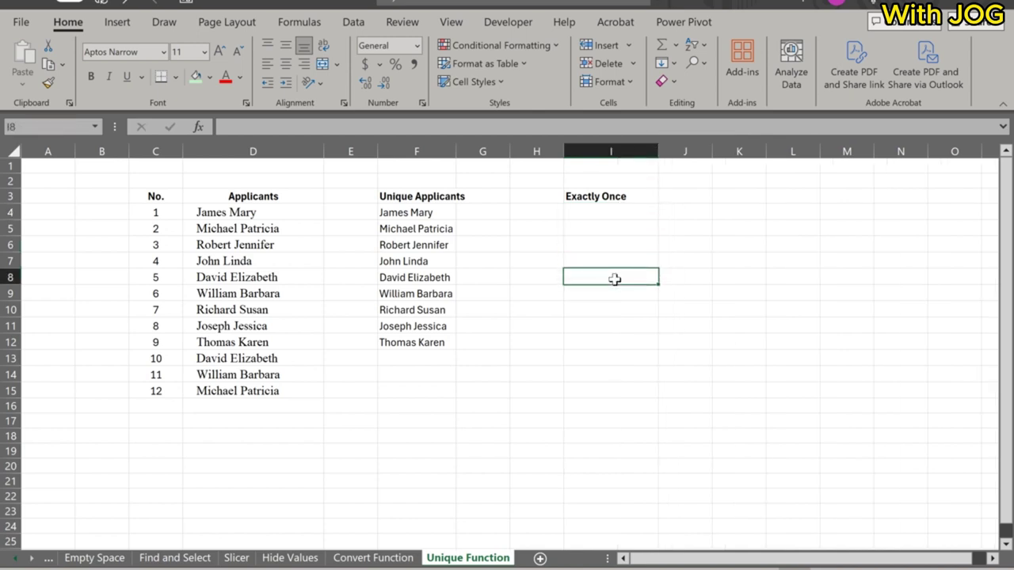
- List the applicants that appear exactly once with the formula =UNIQUE(D4:D15,,TRUE) in cell I4
{"action": "left_click", "coordinate": [575, 213]}
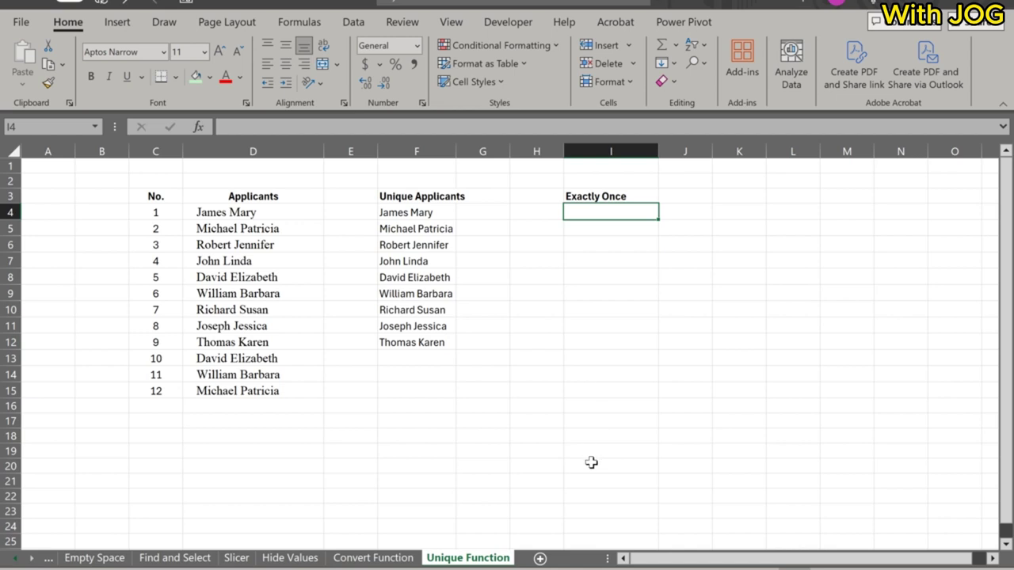
{"action": "type", "text": "="}
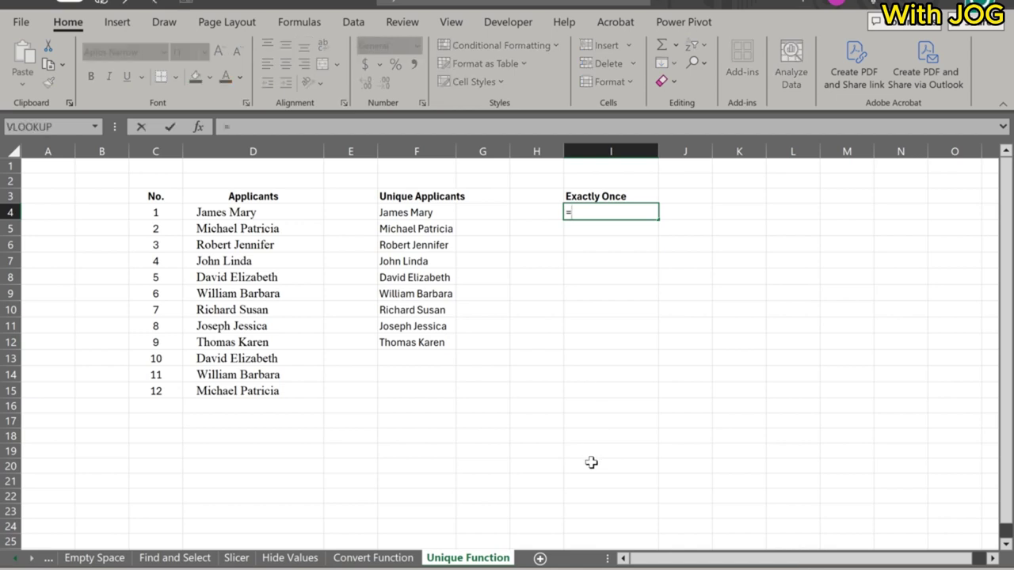
{"action": "type", "text": "uniq"}
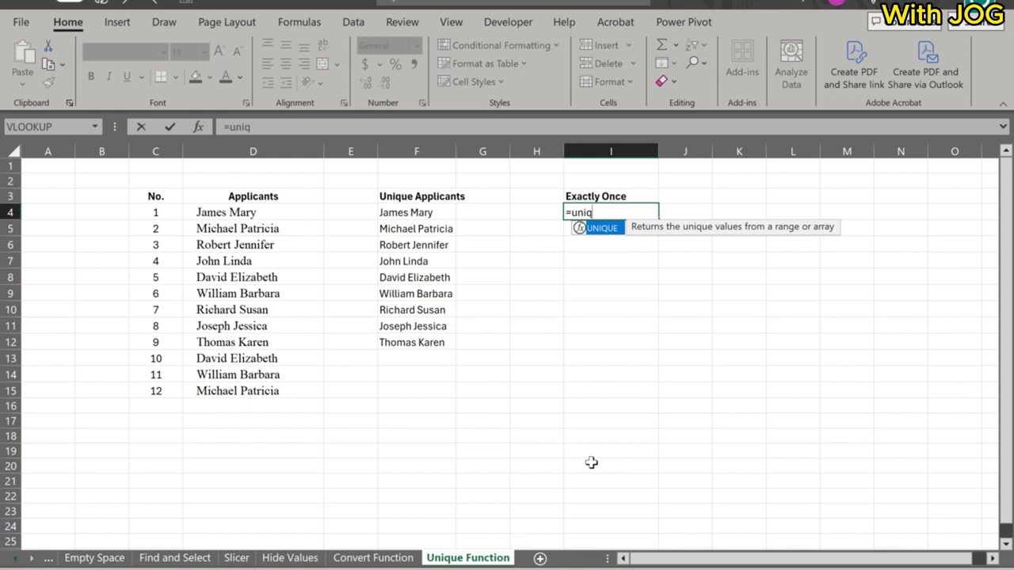
{"action": "key", "text": "Tab"}
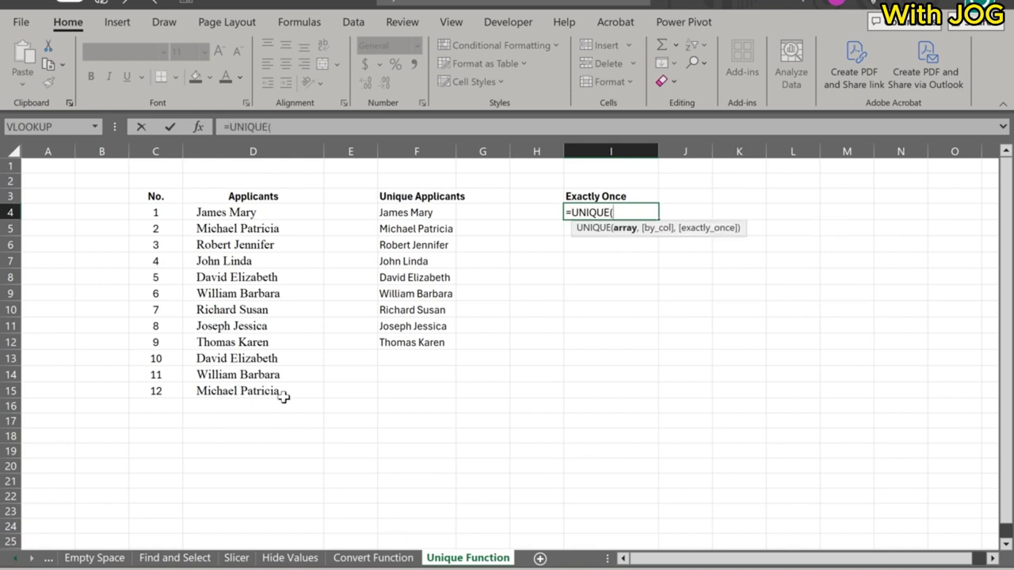
{"action": "left_click_drag", "start_coordinate": [238, 212], "coordinate": [238, 391]}
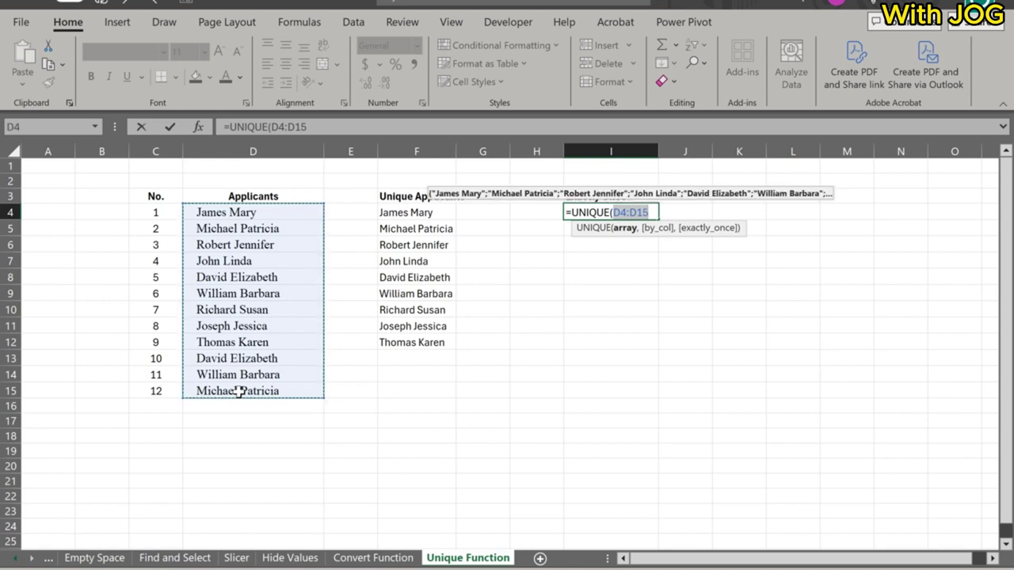
{"action": "type", "text": ","}
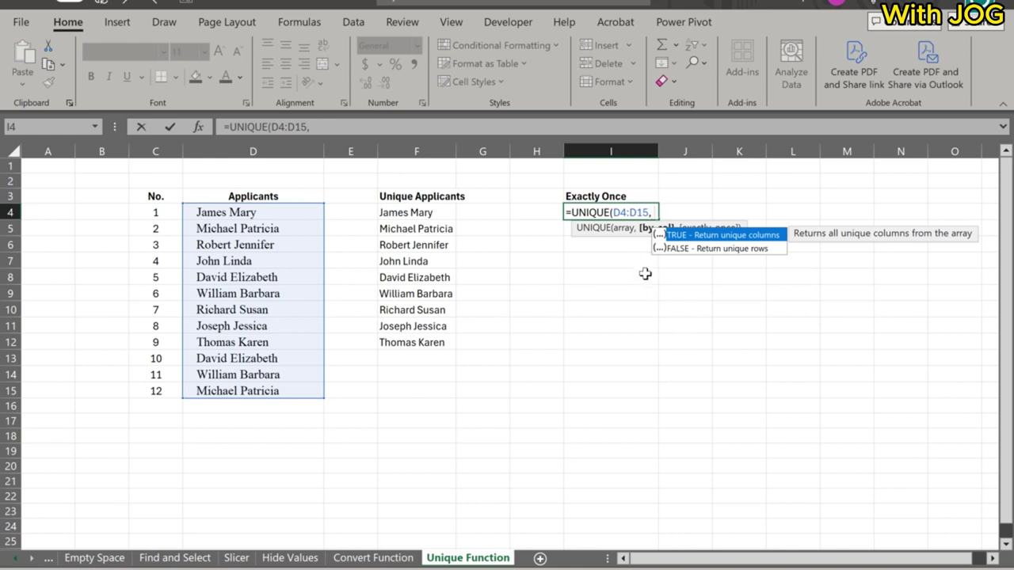
{"action": "type", "text": ","}
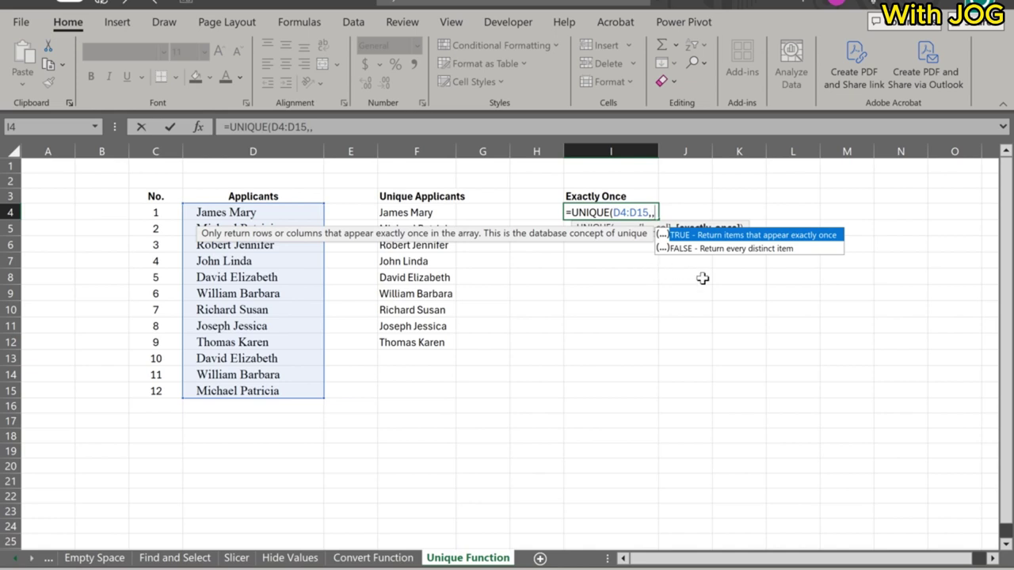
{"action": "double_click", "coordinate": [682, 236]}
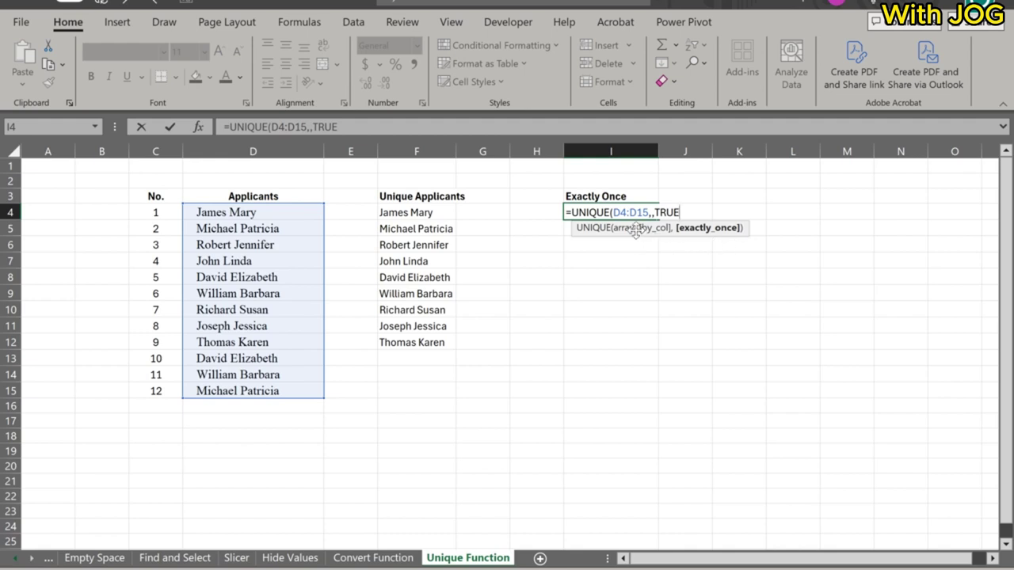
{"action": "type", "text": ")"}
{"action": "key", "text": "Return"}
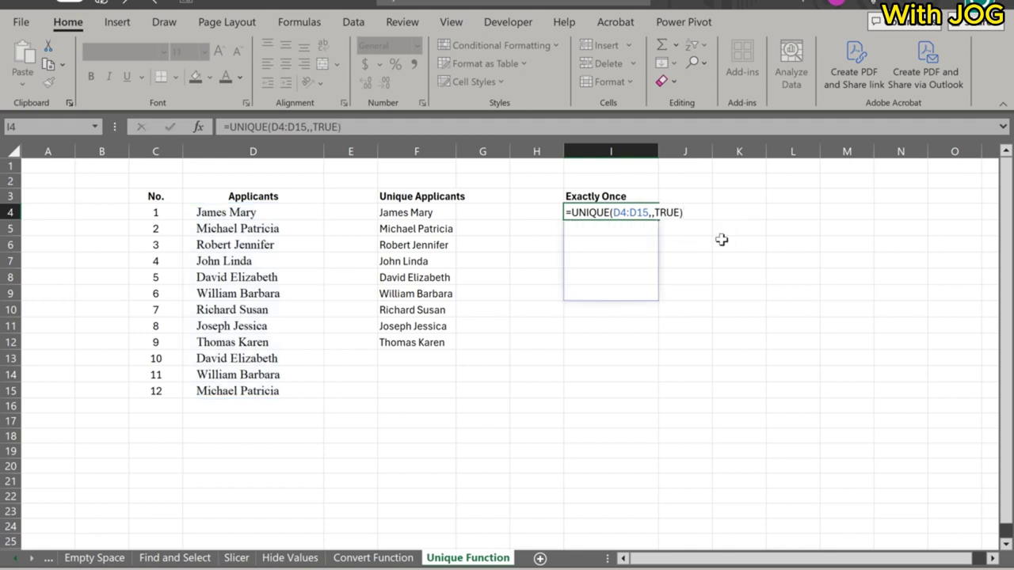
{"action": "left_click", "coordinate": [584, 372]}
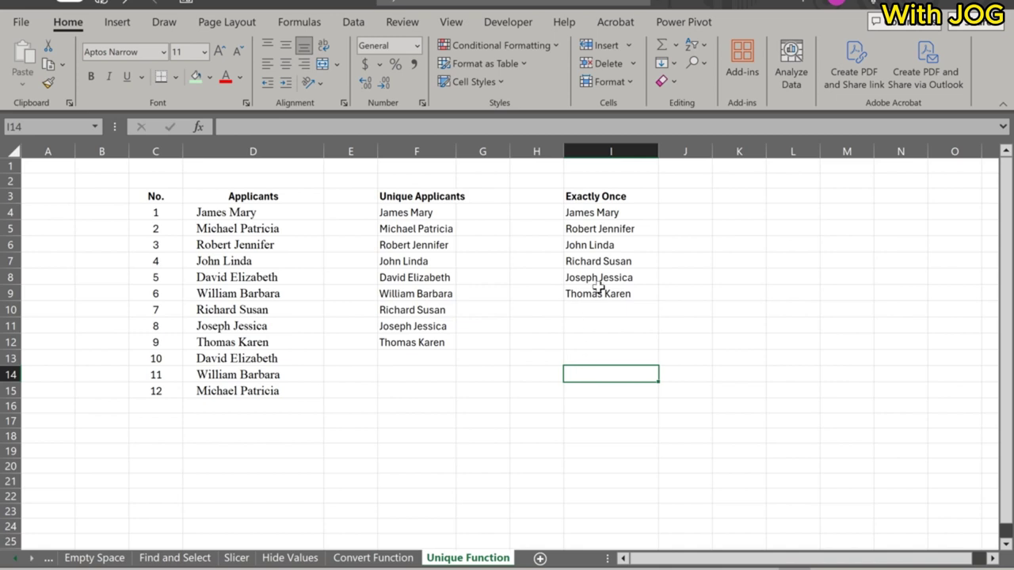